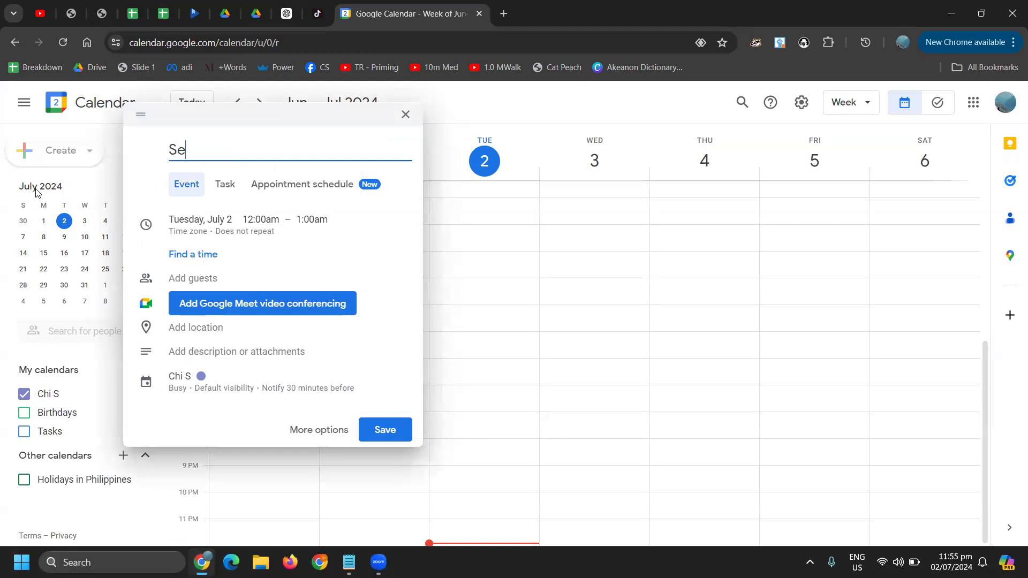
Title the event "Self Publishing Workshop for Parents" and set its date to Friday, July 5
{"action": "type", "text": "shing Worksho"}
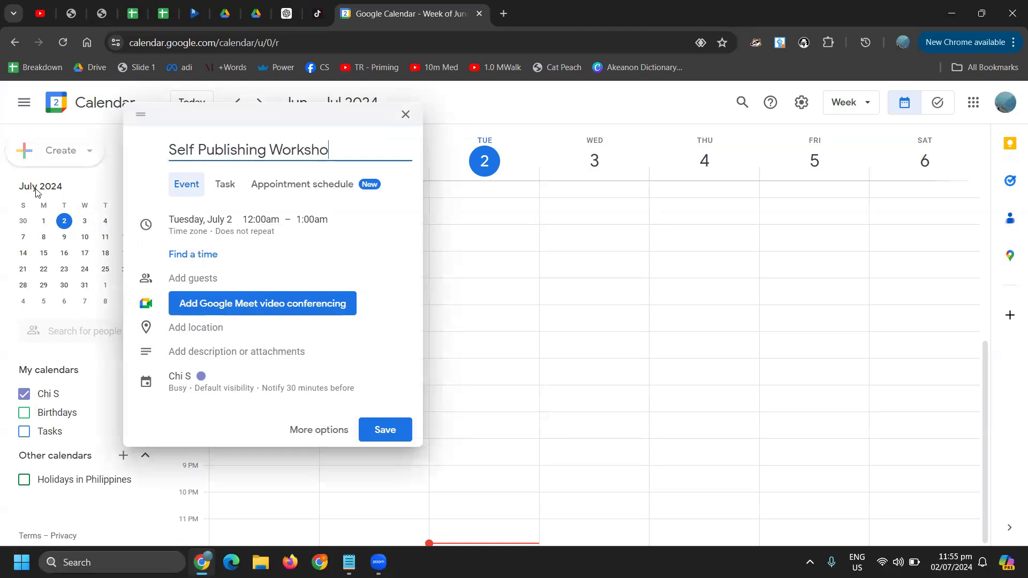
{"action": "type", "text": "p for Parents"}
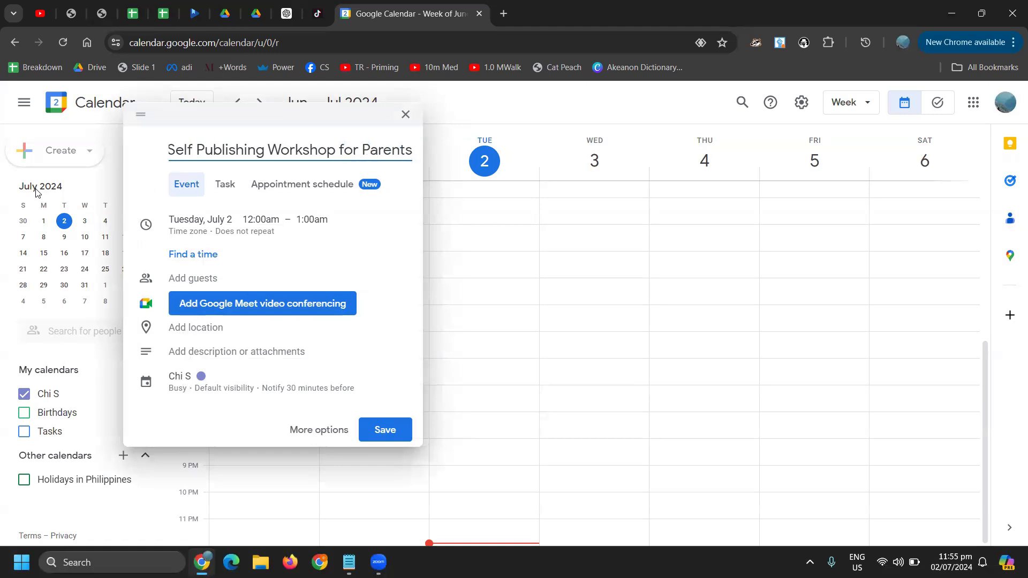
{"action": "left_click", "coordinate": [186, 190]}
{"action": "left_click", "coordinate": [197, 225]}
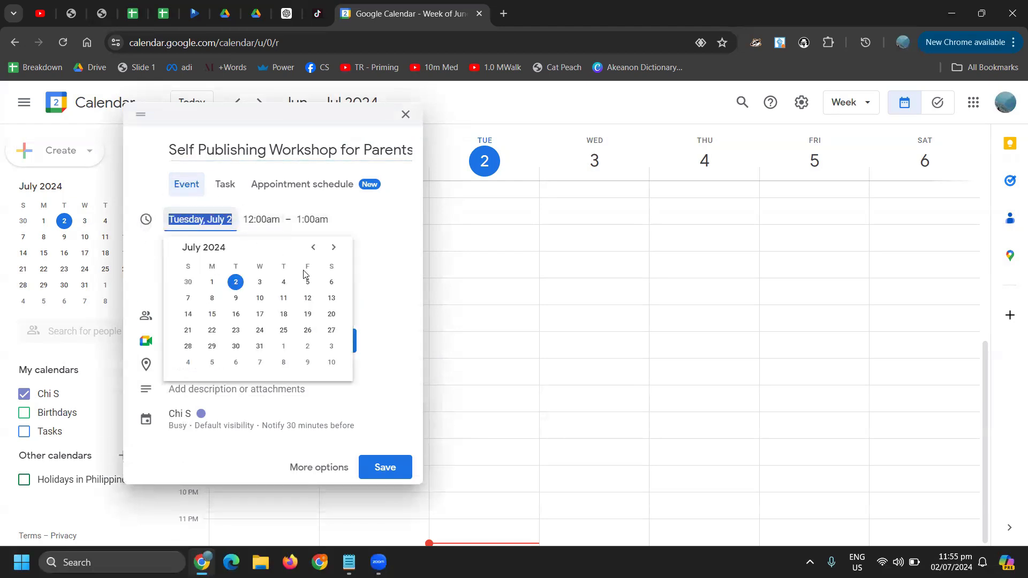
{"action": "left_click", "coordinate": [307, 282]}
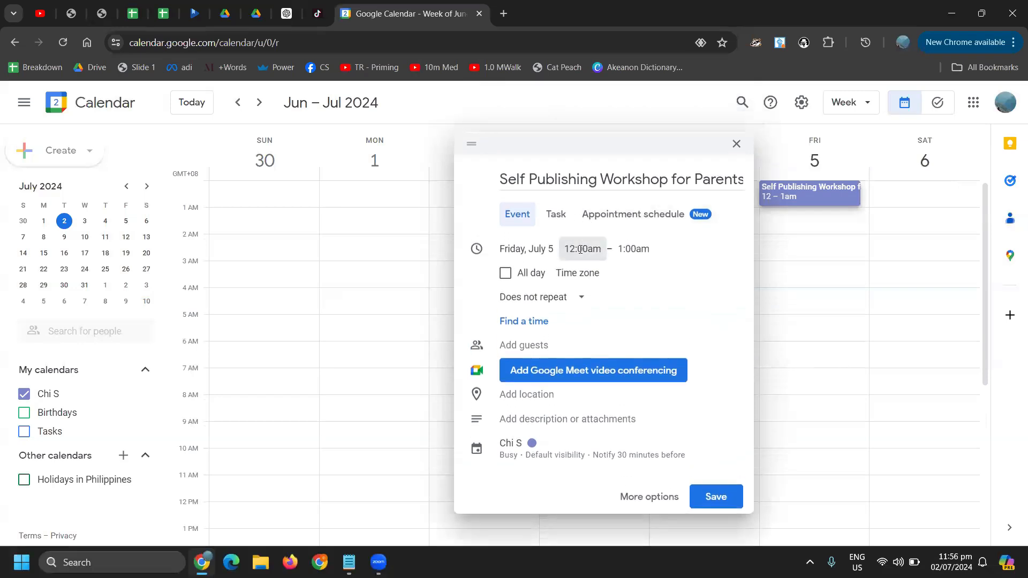
Set the workshop's start time to 8:00pm and its end time to 10:00pm
{"action": "left_click", "coordinate": [581, 249]}
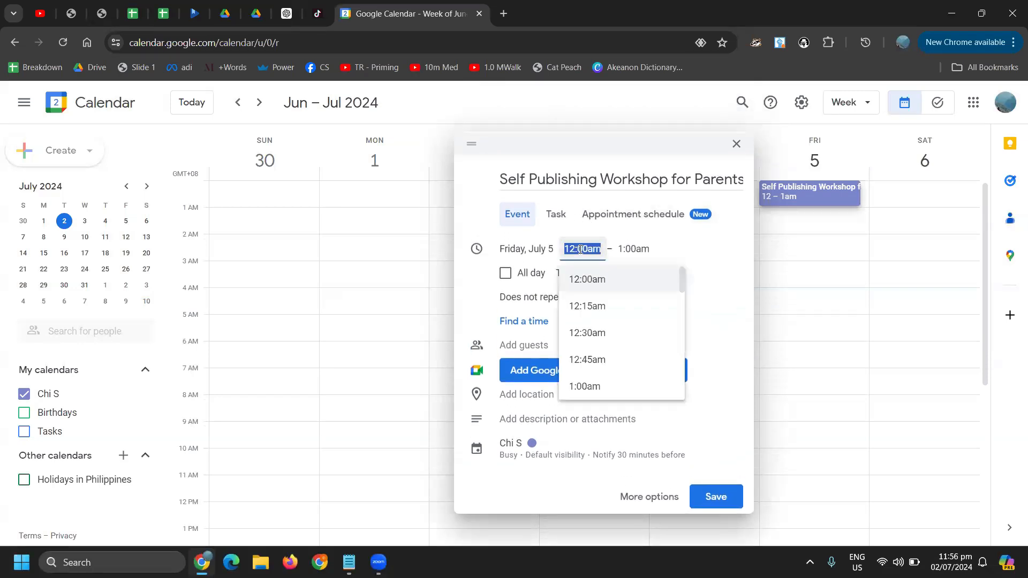
{"action": "scroll", "coordinate": [616, 330], "scroll_direction": "down", "scroll_amount": 5}
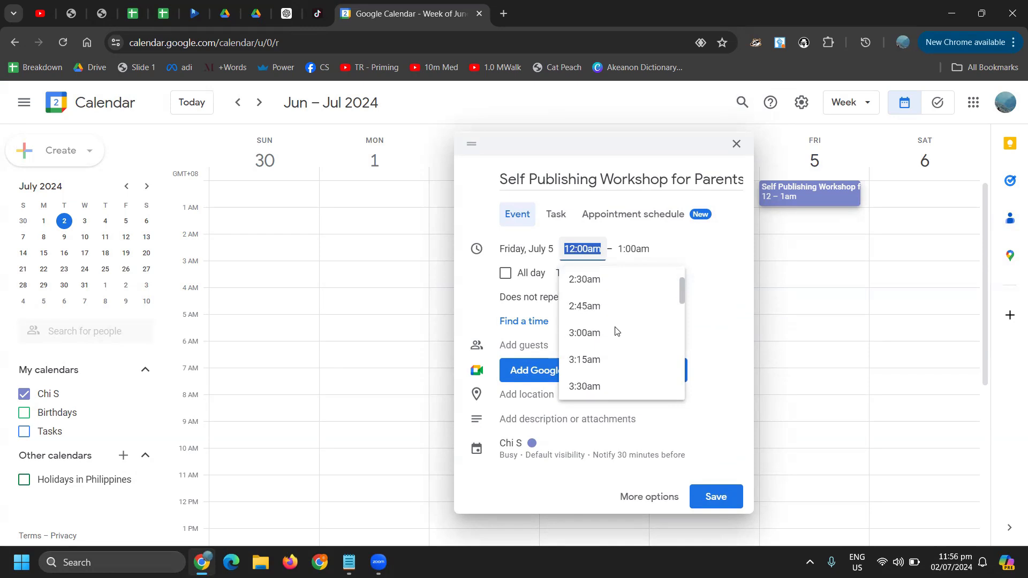
{"action": "scroll", "coordinate": [615, 331], "scroll_direction": "down", "scroll_amount": 20}
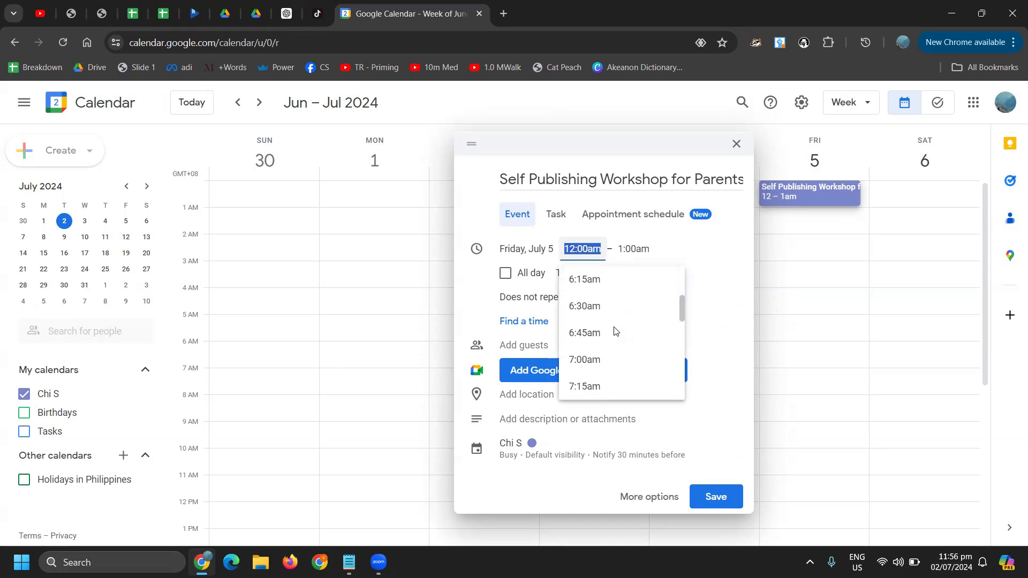
{"action": "scroll", "coordinate": [615, 331], "scroll_direction": "down", "scroll_amount": 18}
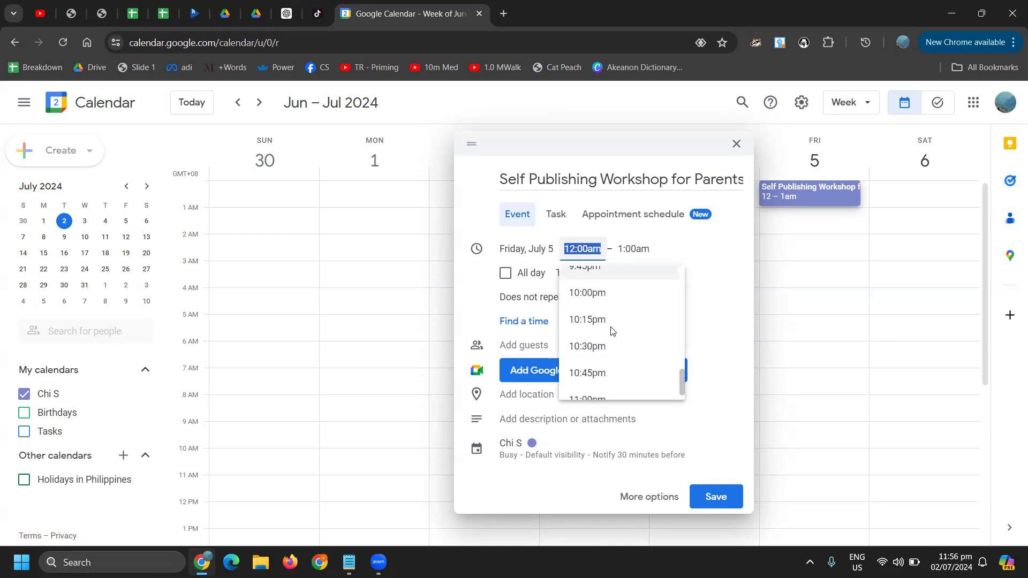
{"action": "scroll", "coordinate": [612, 331], "scroll_direction": "up", "scroll_amount": 5}
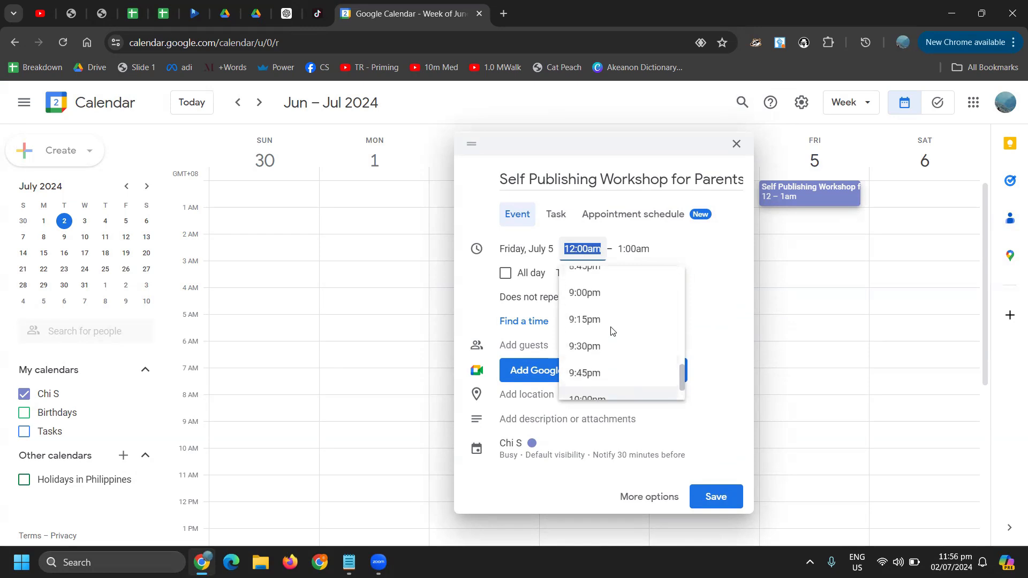
{"action": "scroll", "coordinate": [611, 331], "scroll_direction": "up", "scroll_amount": 1}
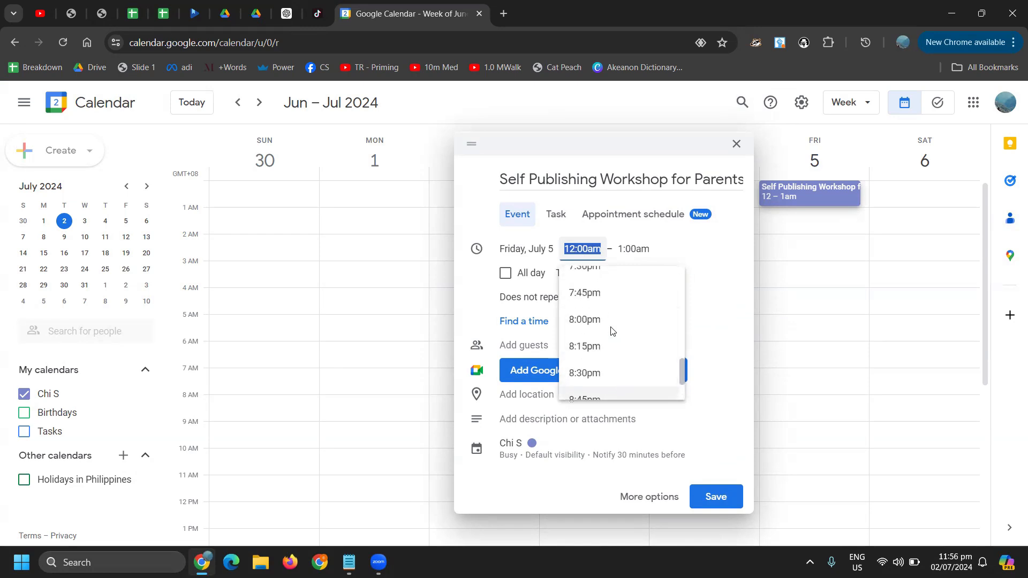
{"action": "left_click", "coordinate": [593, 320]}
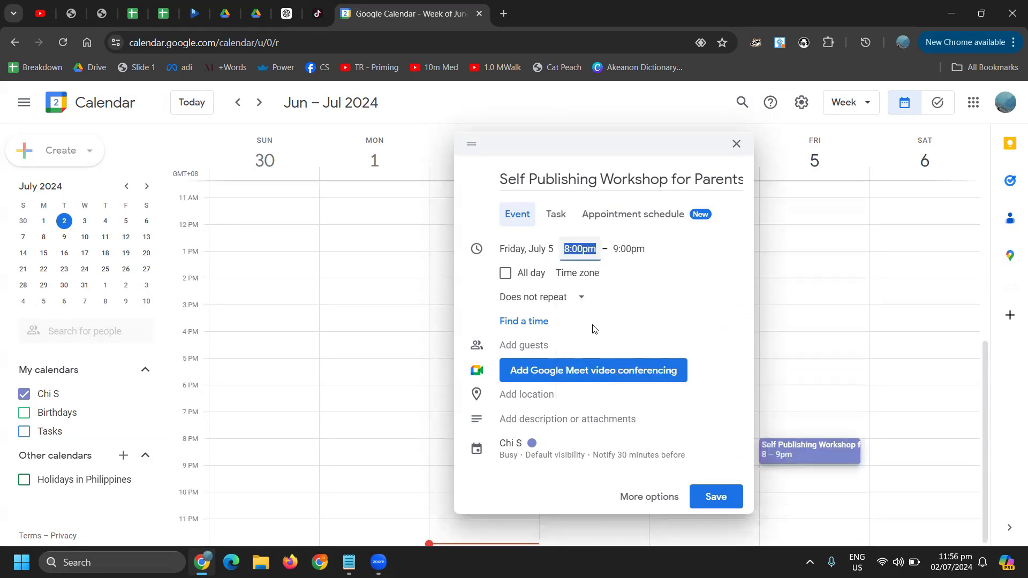
{"action": "left_click", "coordinate": [623, 251]}
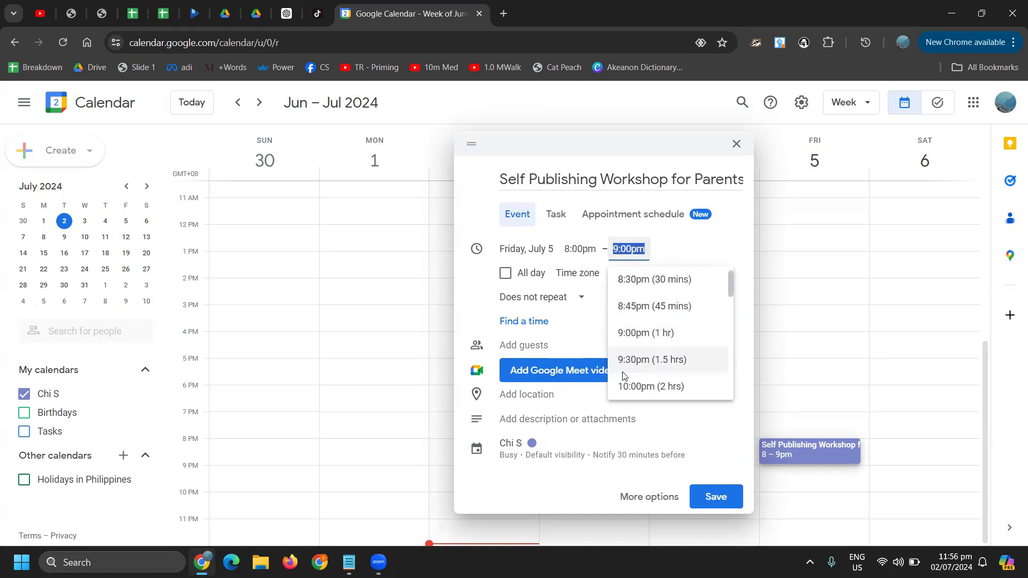
{"action": "left_click", "coordinate": [631, 385]}
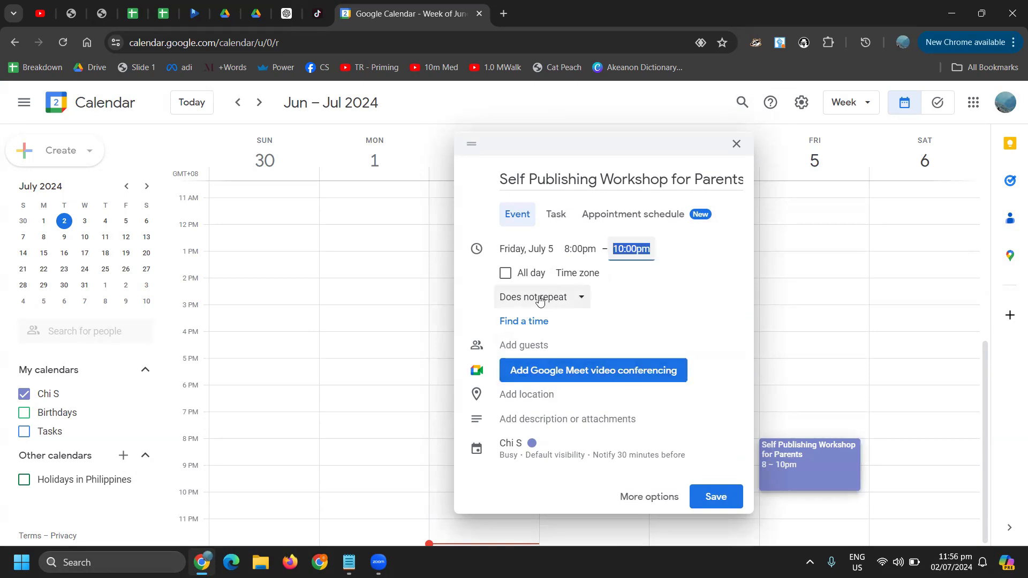
{"action": "key", "text": "ctrl"}
{"action": "left_click", "coordinate": [582, 304]}
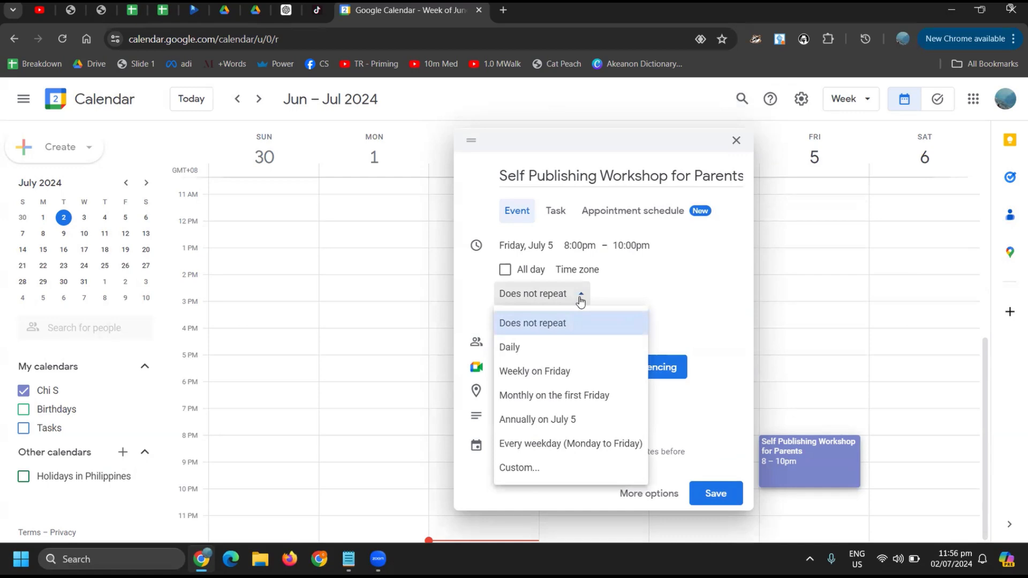
{"action": "left_click", "coordinate": [581, 301]}
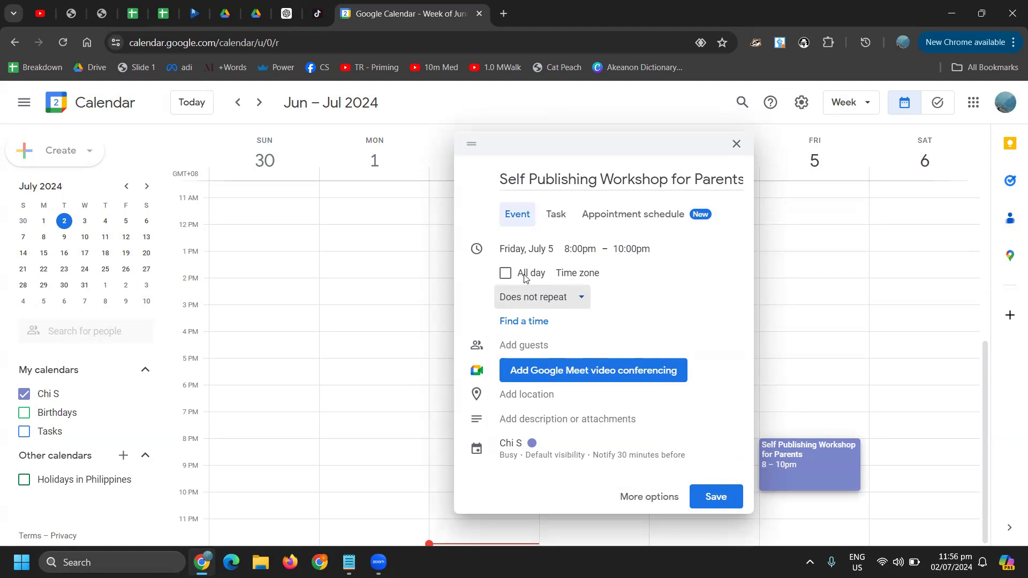
Set the event's time zone to the current one, (GMT+08:00) Philippine Standard Time
{"action": "left_click", "coordinate": [575, 280]}
{"action": "left_click", "coordinate": [575, 279]}
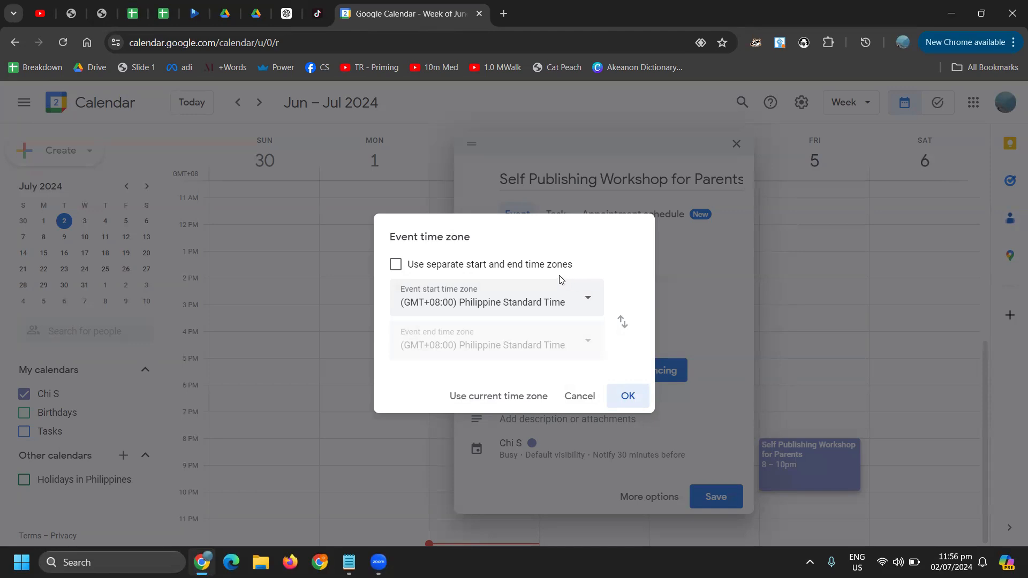
{"action": "left_click", "coordinate": [497, 398]}
{"action": "left_click", "coordinate": [591, 307]}
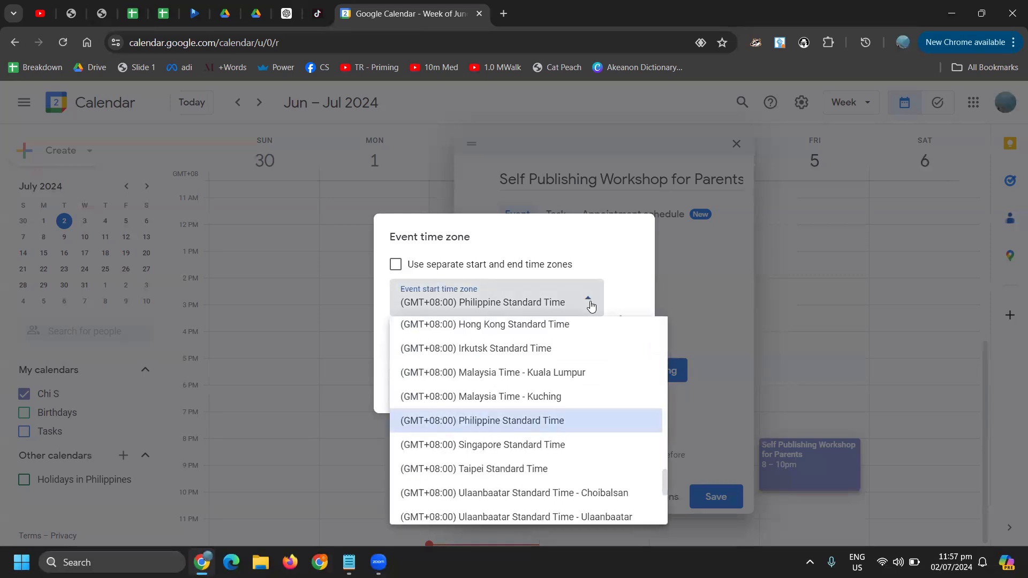
{"action": "left_click", "coordinate": [630, 294]}
{"action": "left_click", "coordinate": [627, 399]}
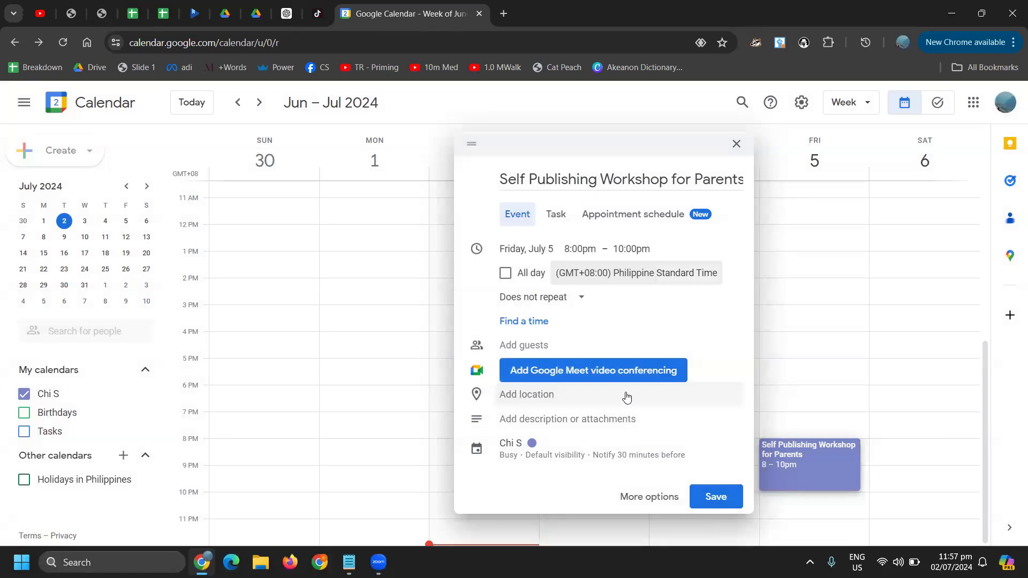
Bring the guest's e-mail address over from the Notepad note and add that person as a guest of the event
{"action": "left_click", "coordinate": [528, 348]}
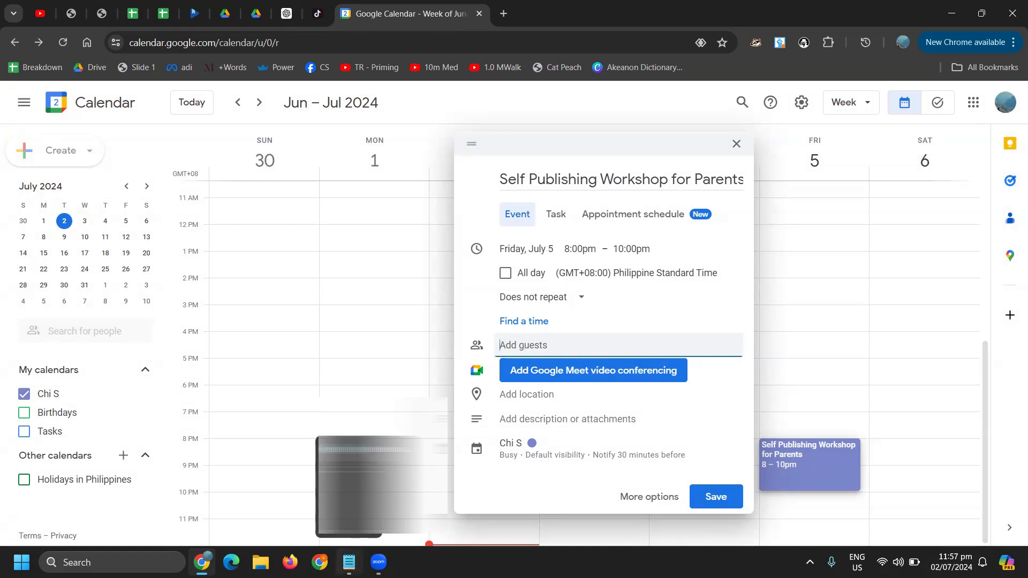
{"action": "left_click", "coordinate": [350, 562]}
{"action": "left_click_drag", "start_coordinate": [651, 151], "coordinate": [492, 154]}
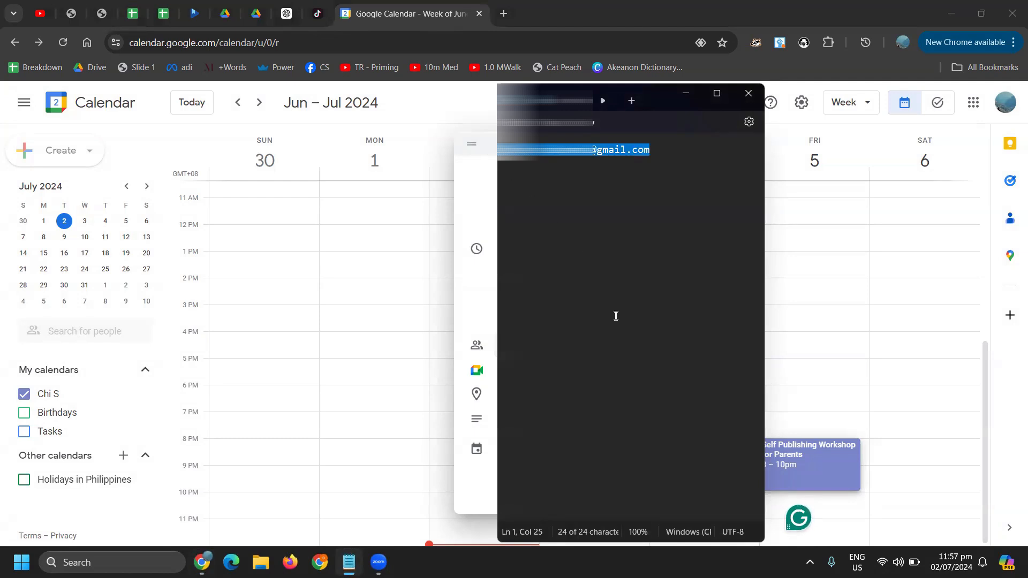
{"action": "key", "text": "alt+Tab"}
{"action": "key", "text": "ctrl+v"}
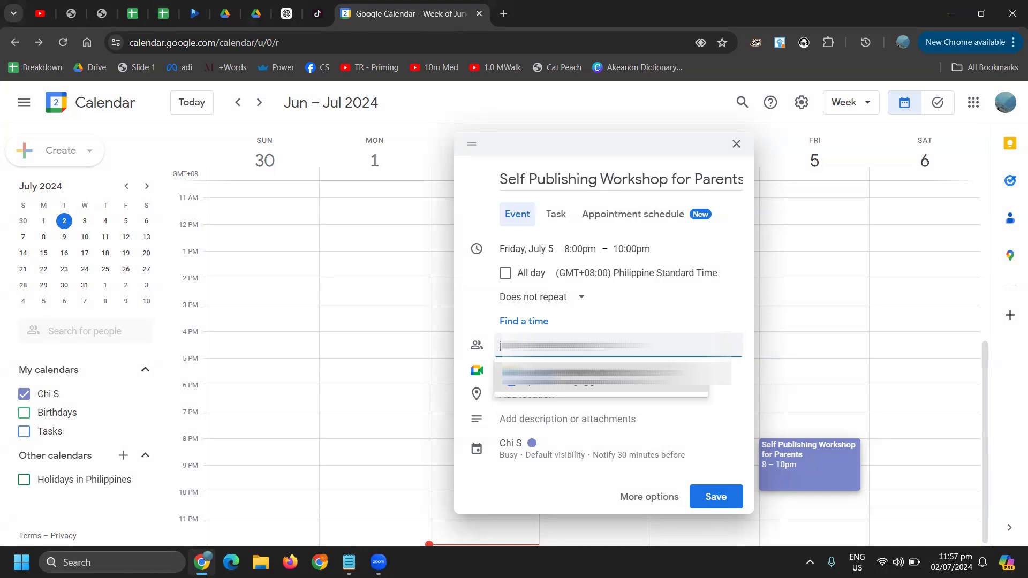
{"action": "left_click", "coordinate": [587, 381]}
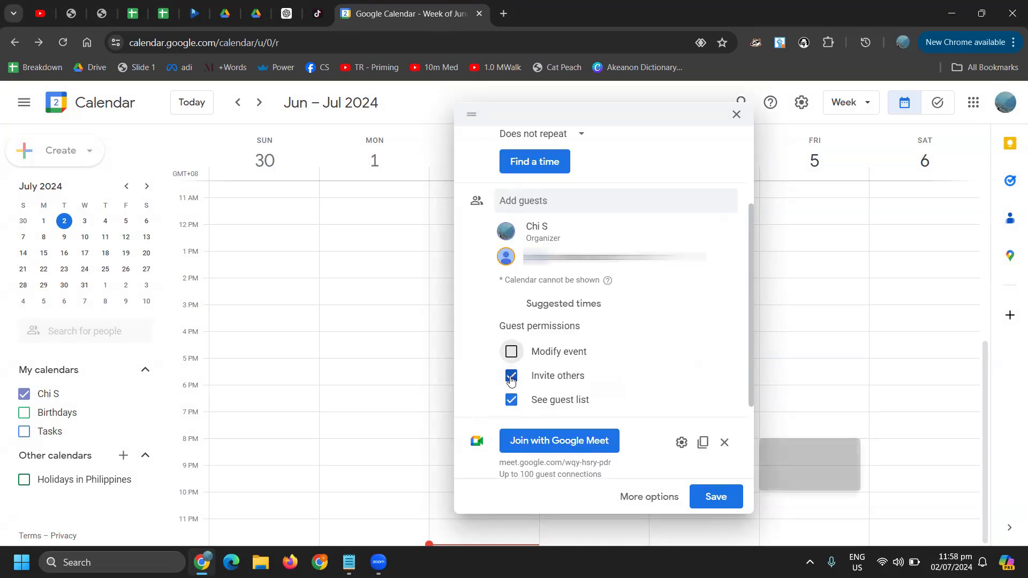
Remove the guests' permissions to invite others and to see the guest list
{"action": "left_click", "coordinate": [511, 377]}
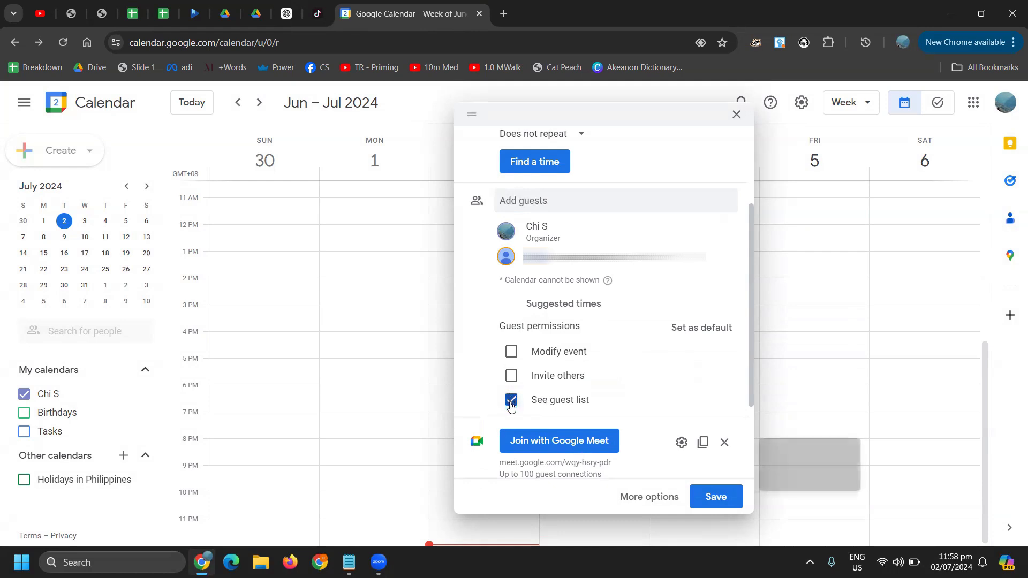
{"action": "left_click", "coordinate": [511, 403]}
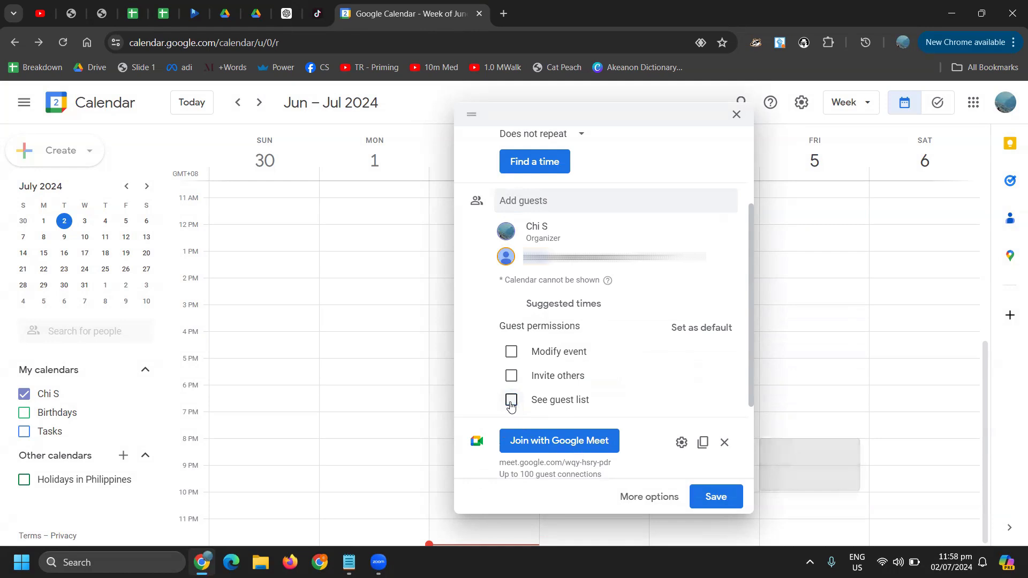
Review the event's Google Meet moderation and meeting access settings, and leave them without making changes
{"action": "scroll", "coordinate": [531, 393], "scroll_direction": "down", "scroll_amount": 1}
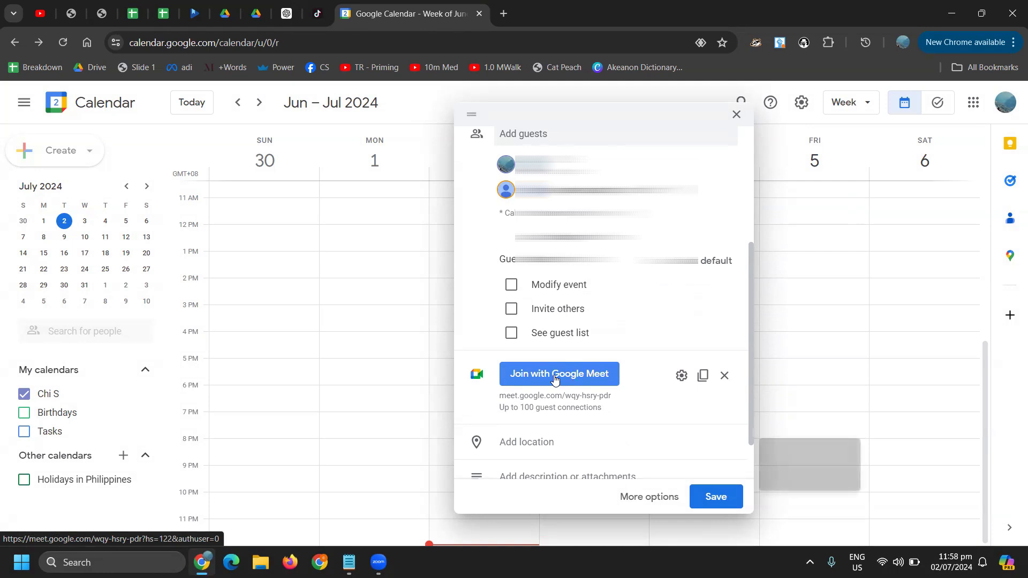
{"action": "left_click", "coordinate": [682, 376]}
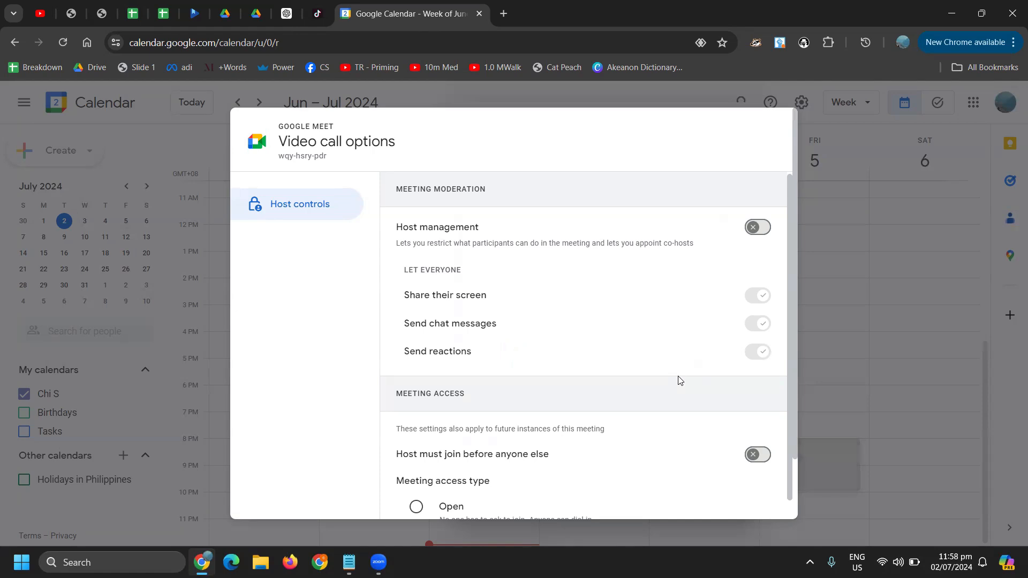
{"action": "scroll", "coordinate": [679, 380], "scroll_direction": "down", "scroll_amount": 2}
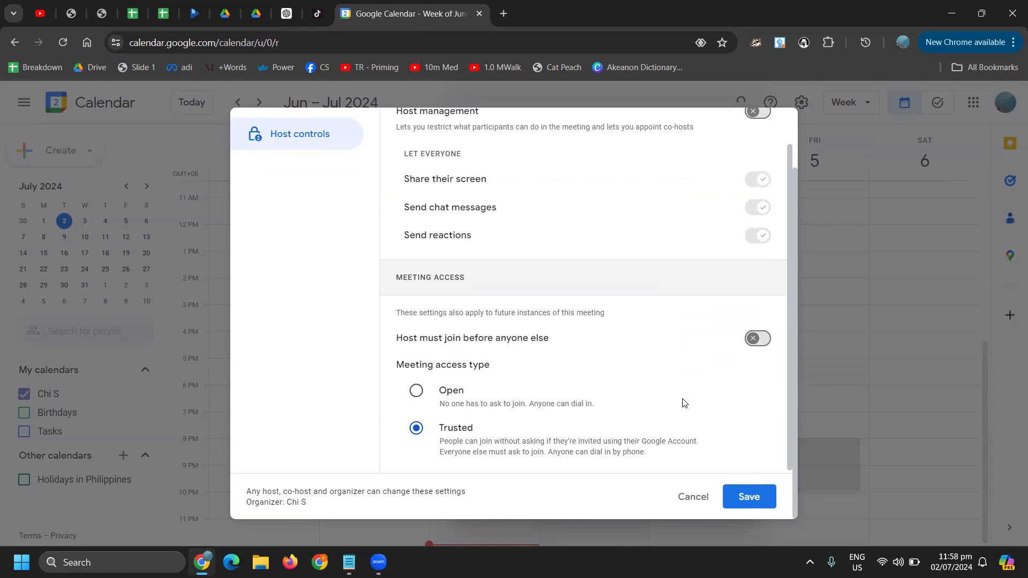
{"action": "left_click", "coordinate": [753, 503]}
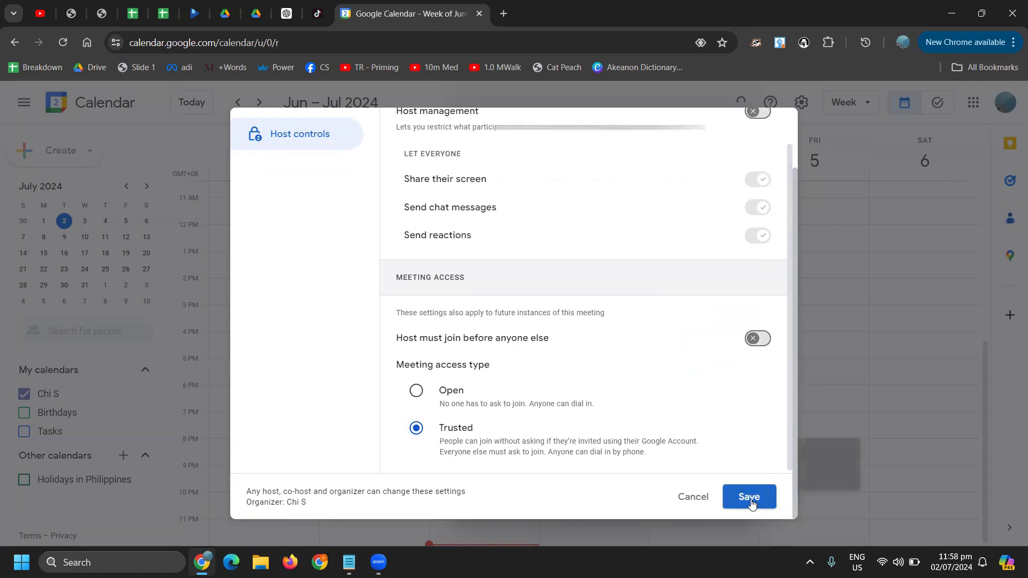
{"action": "left_click", "coordinate": [685, 497]}
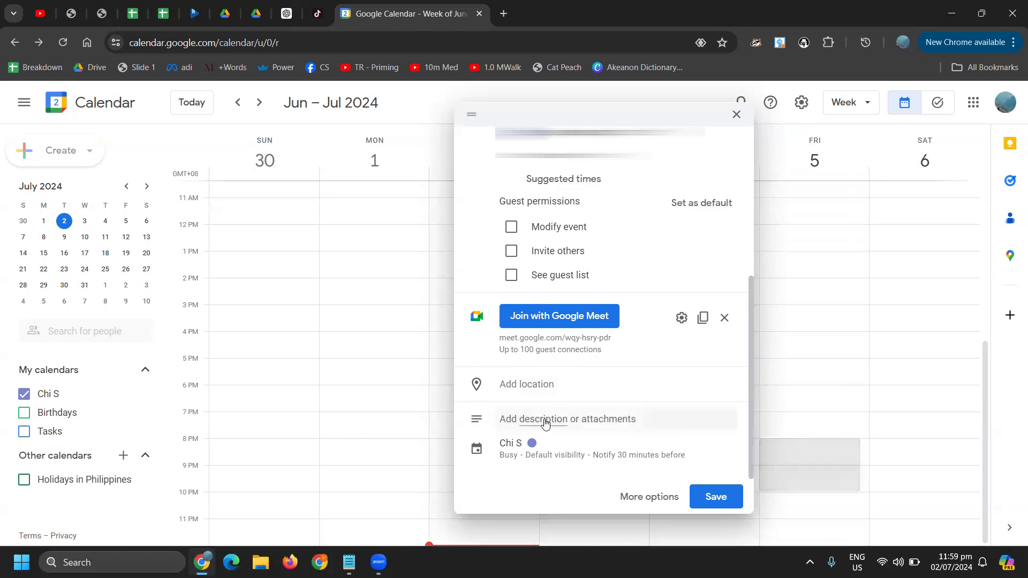
Copy the Google Meet joining info into the event description and select the video call link there
{"action": "left_click", "coordinate": [514, 423]}
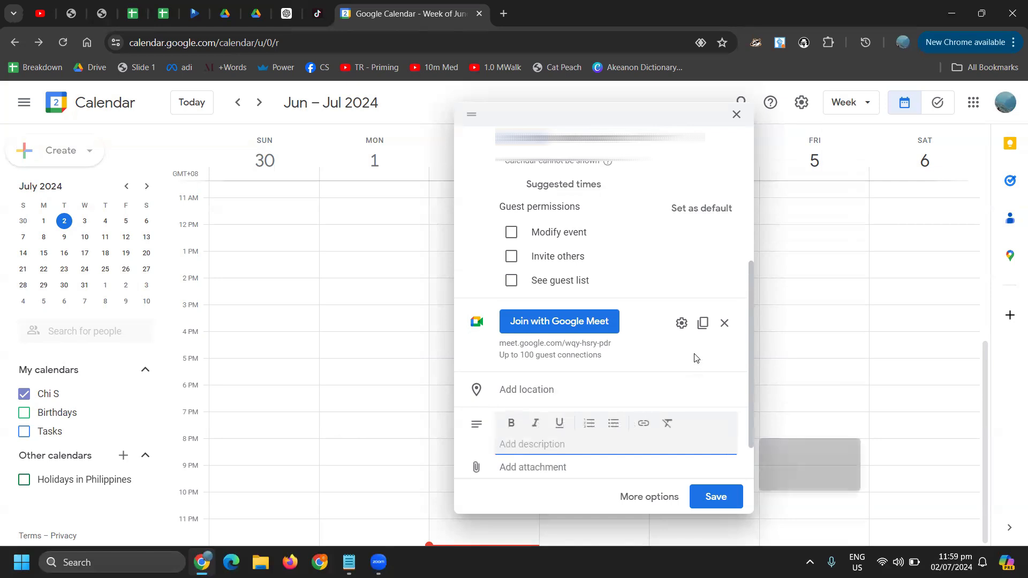
{"action": "scroll", "coordinate": [695, 358], "scroll_direction": "down", "scroll_amount": 1}
{"action": "scroll", "coordinate": [696, 357], "scroll_direction": "down", "scroll_amount": 1}
{"action": "left_click", "coordinate": [563, 393]}
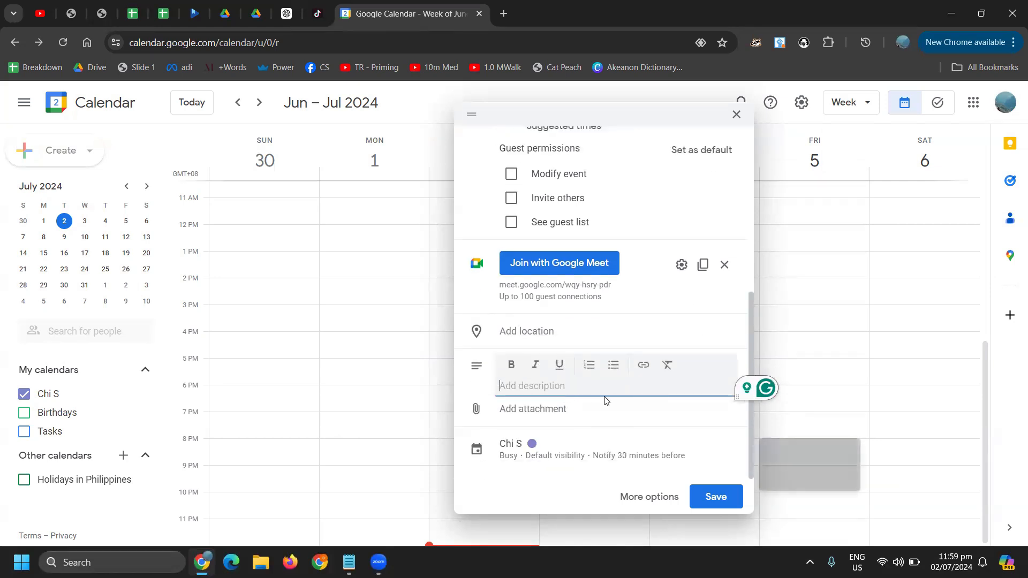
{"action": "left_click", "coordinate": [703, 266]}
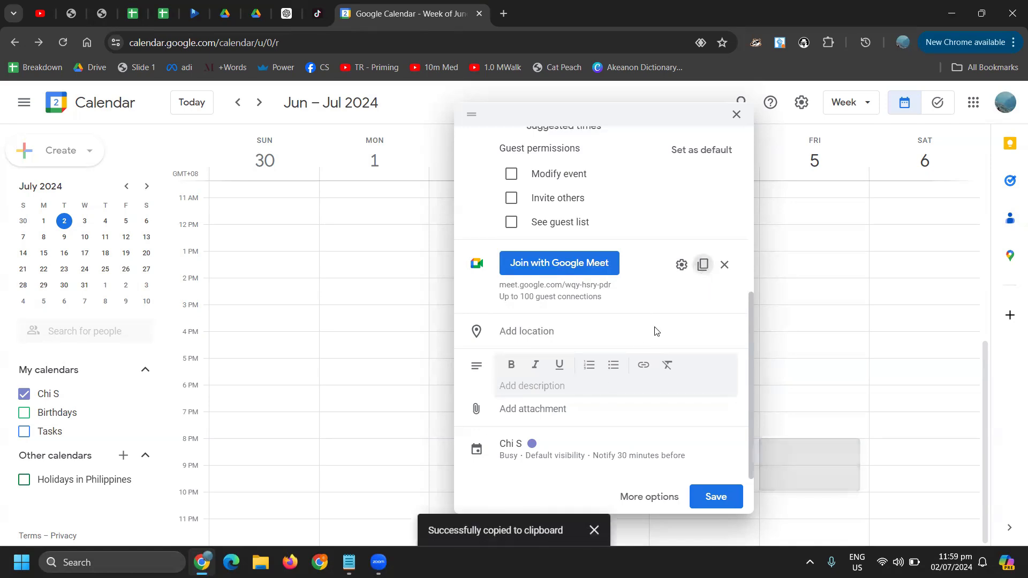
{"action": "left_click", "coordinate": [521, 388]}
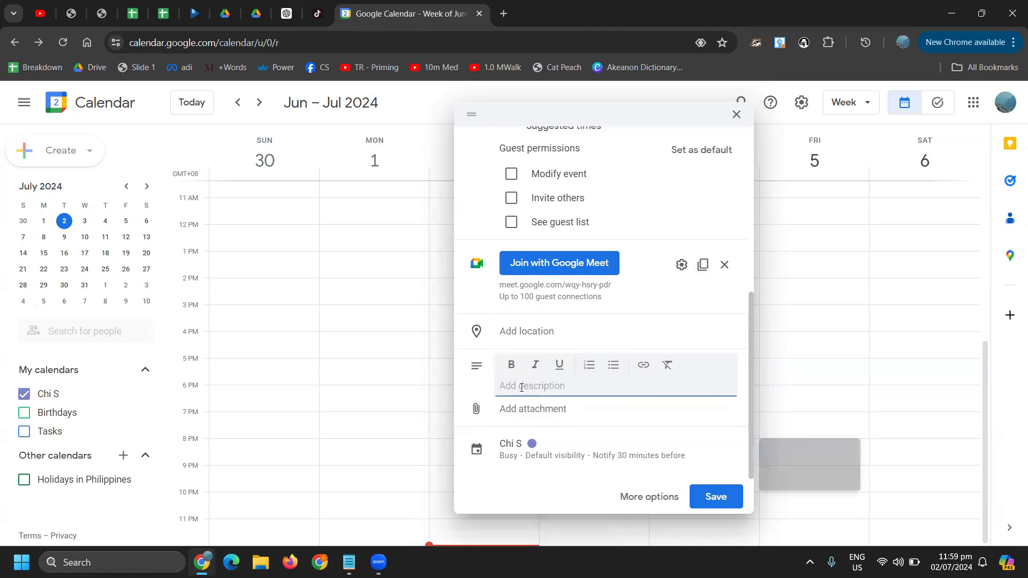
{"action": "key", "text": "ctrl+v"}
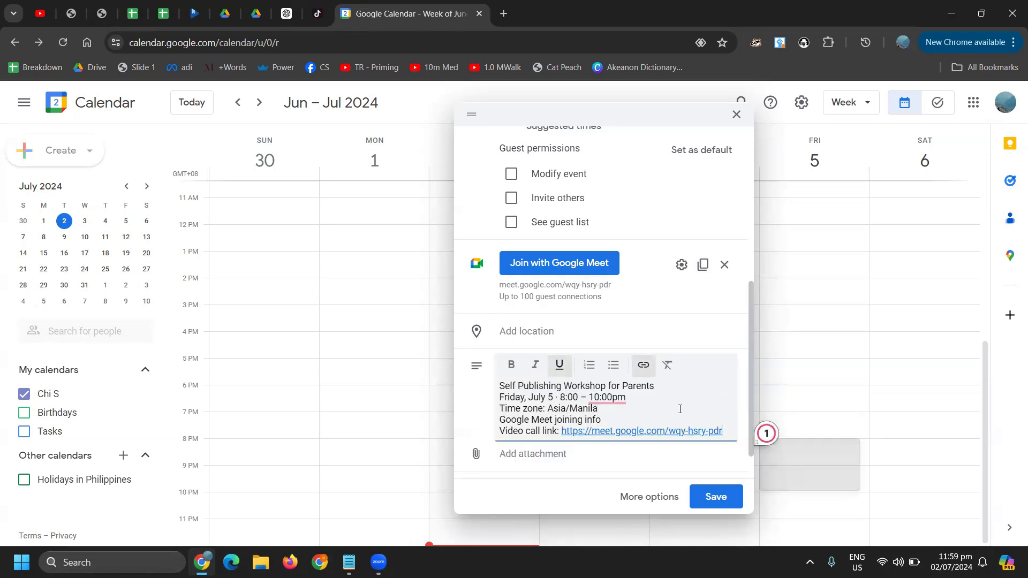
{"action": "left_click_drag", "start_coordinate": [563, 434], "coordinate": [725, 444]}
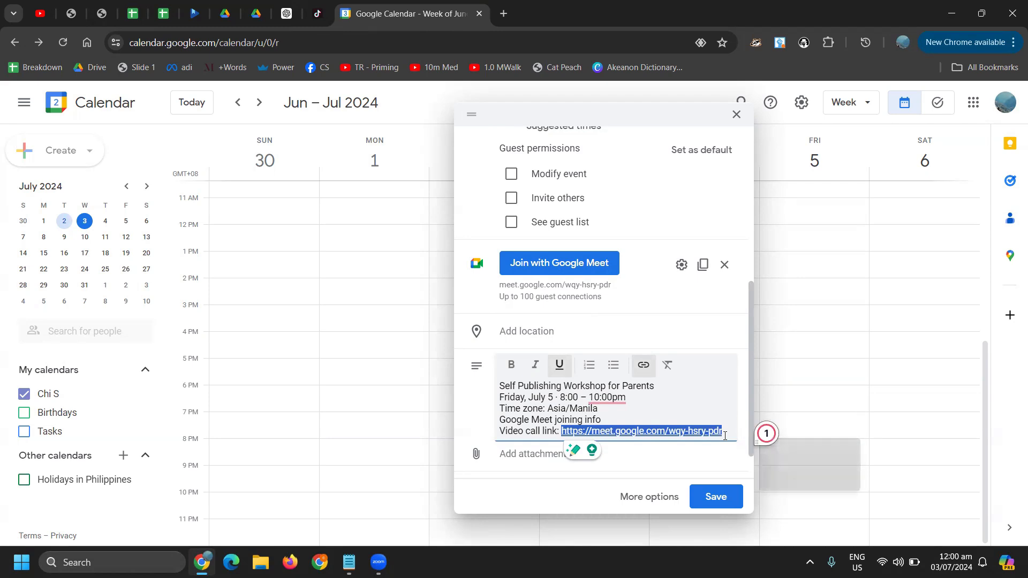
Expand the event's calendar details below the description and check the availability choices, keeping Busy
{"action": "left_click", "coordinate": [598, 465]}
{"action": "key", "text": "ctrl"}
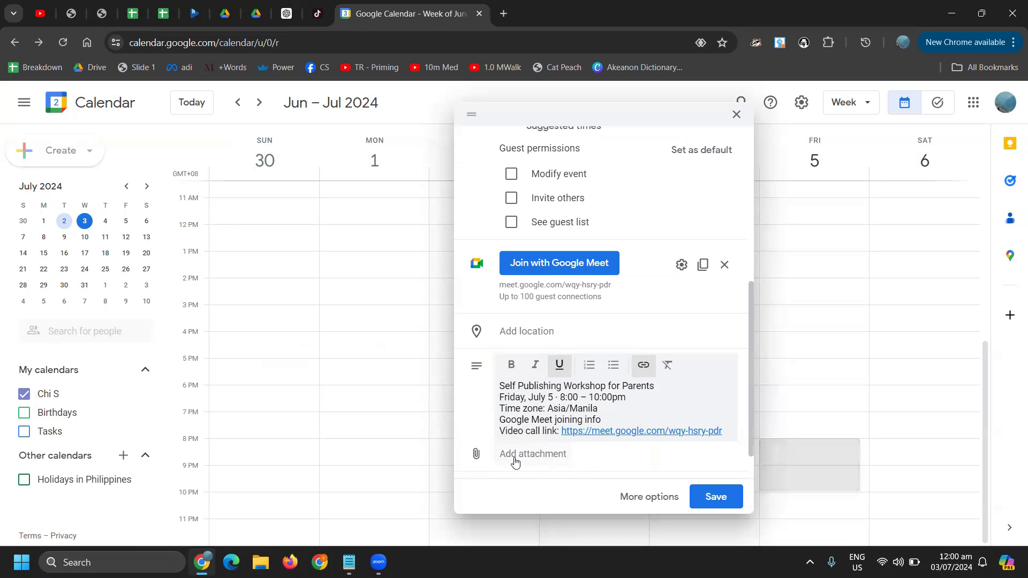
{"action": "scroll", "coordinate": [515, 462], "scroll_direction": "down", "scroll_amount": 1}
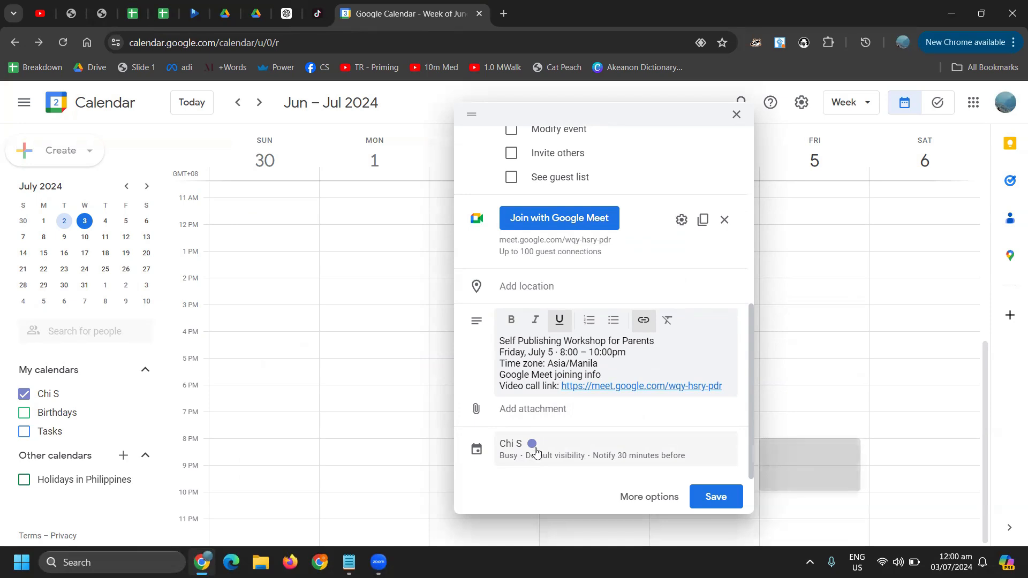
{"action": "left_click", "coordinate": [562, 452]}
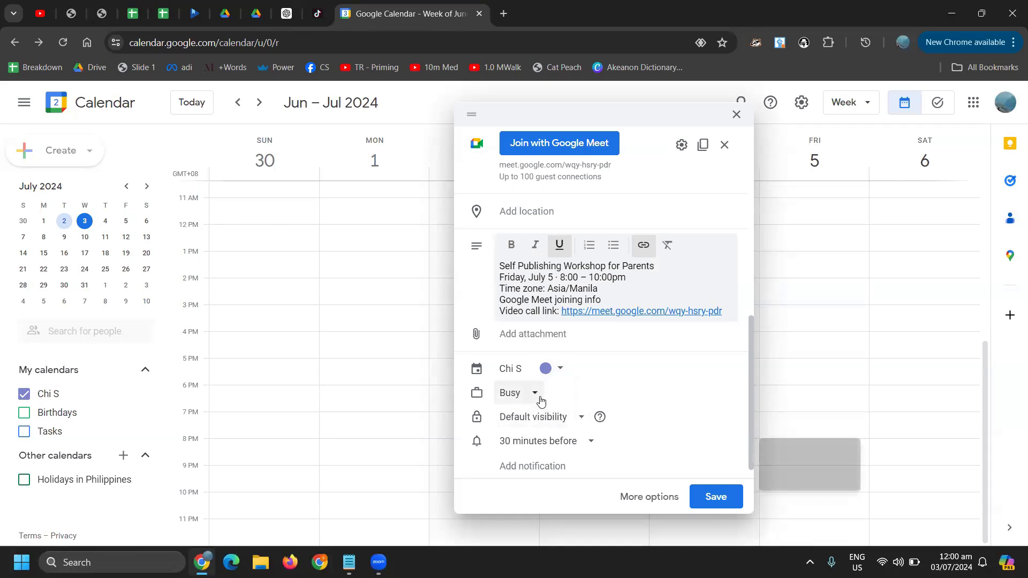
{"action": "left_click", "coordinate": [537, 399]}
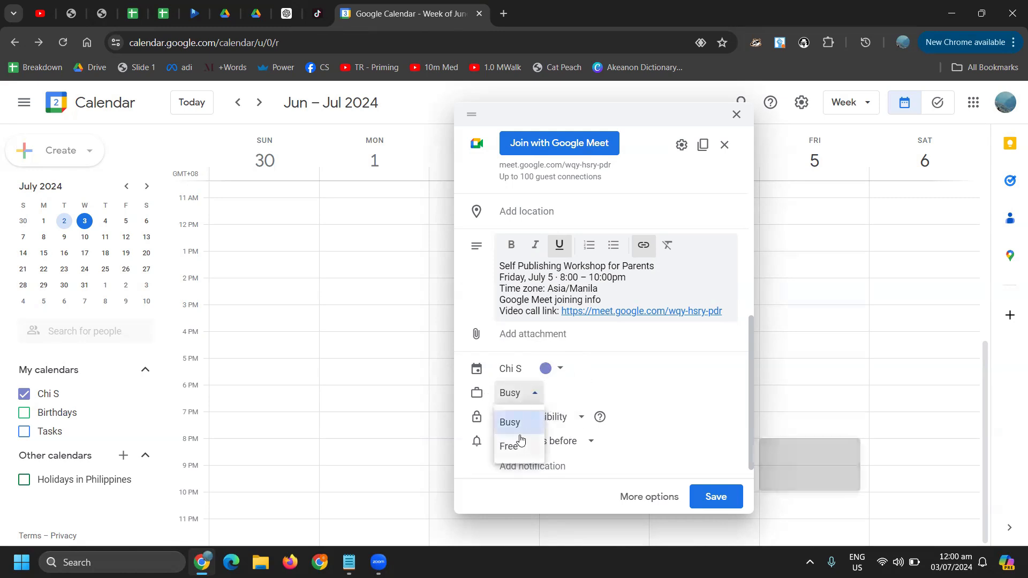
{"action": "left_click", "coordinate": [534, 395]}
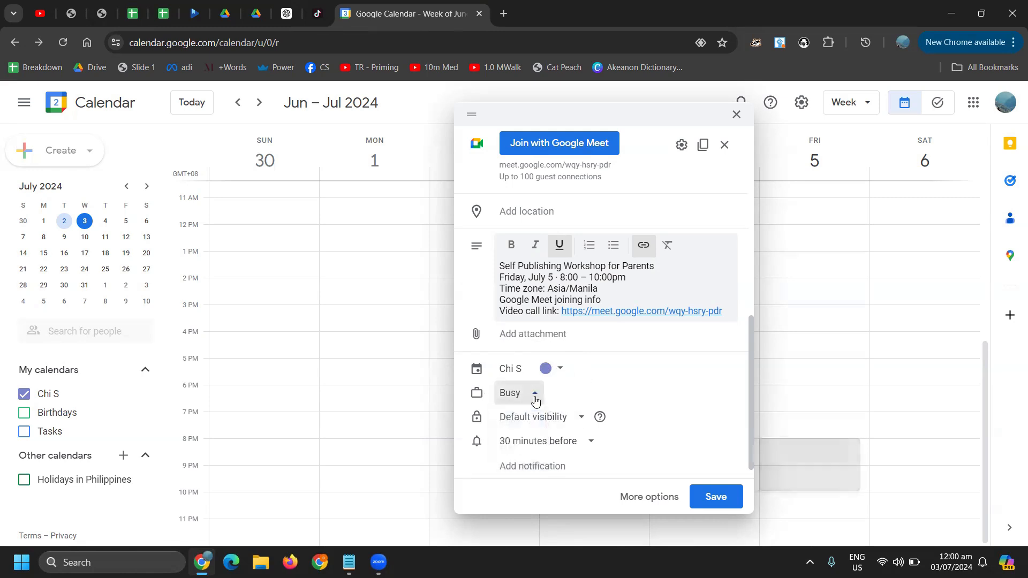
Review the event's visibility choices and the help article on event privacy settings, and return to the event
{"action": "left_click", "coordinate": [582, 424]}
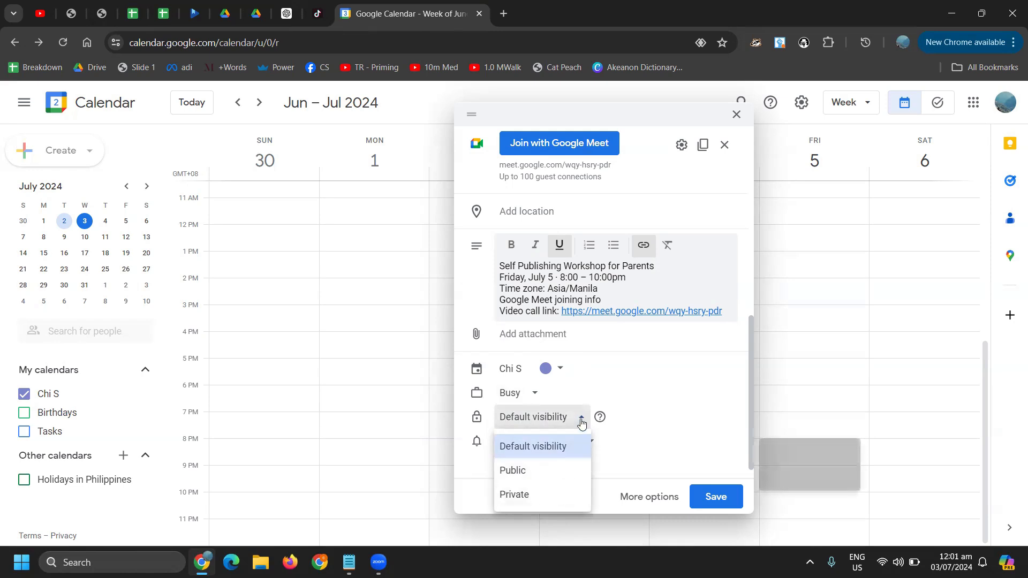
{"action": "left_click", "coordinate": [582, 425]}
{"action": "left_click", "coordinate": [600, 418]}
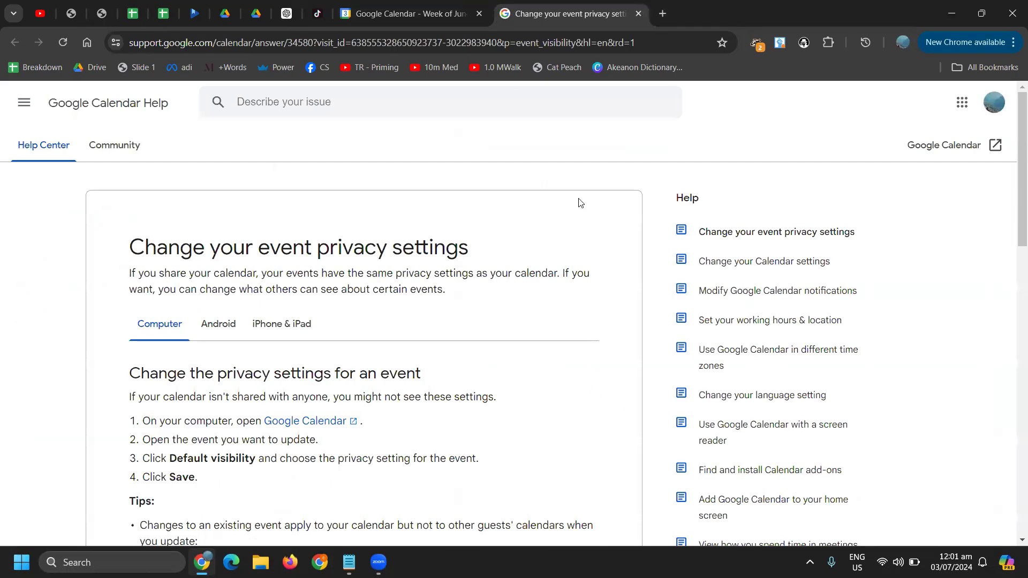
{"action": "left_click", "coordinate": [639, 13]}
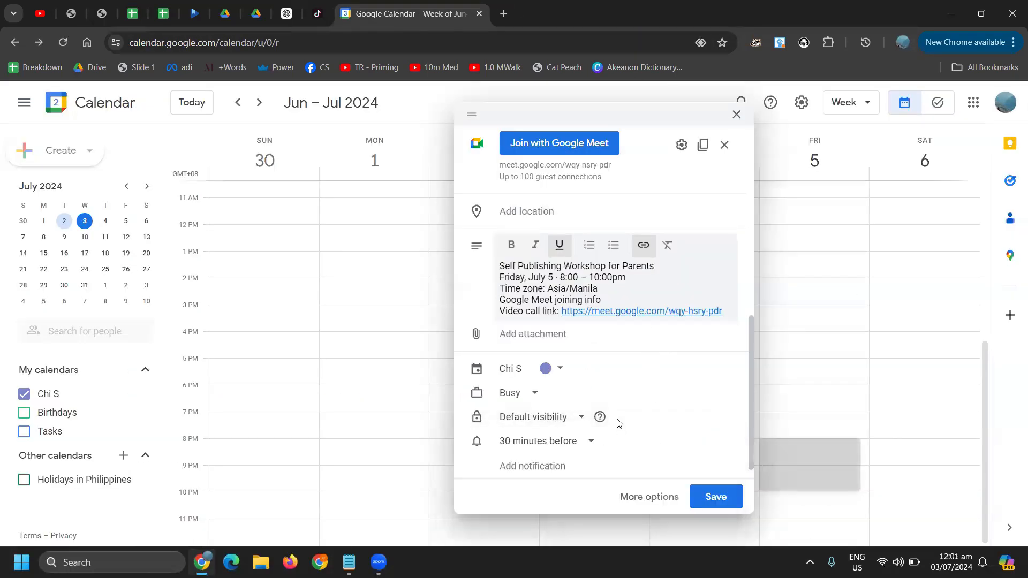
Set the event's visibility to Private
{"action": "left_click", "coordinate": [586, 425]}
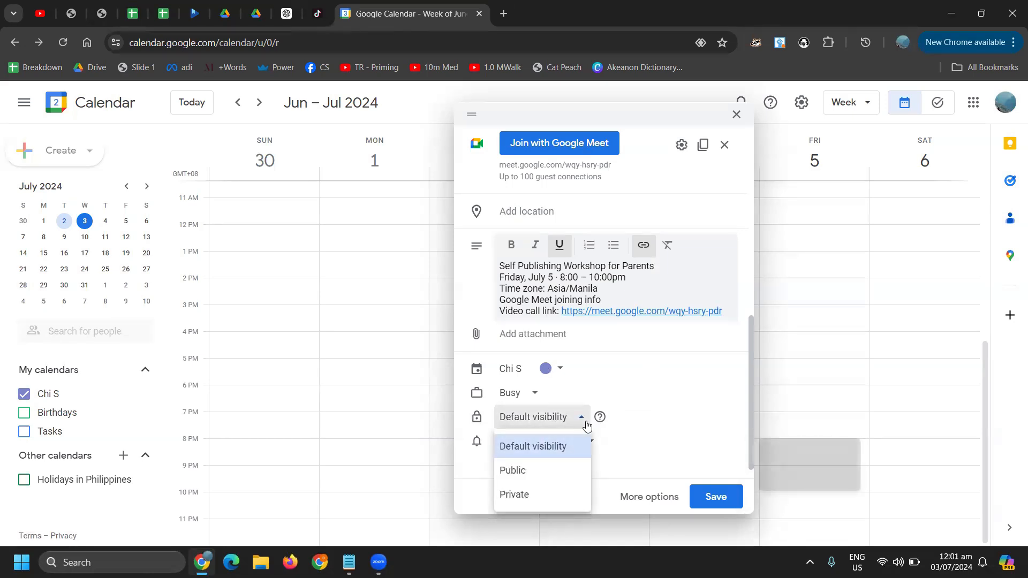
{"action": "left_click", "coordinate": [630, 417]}
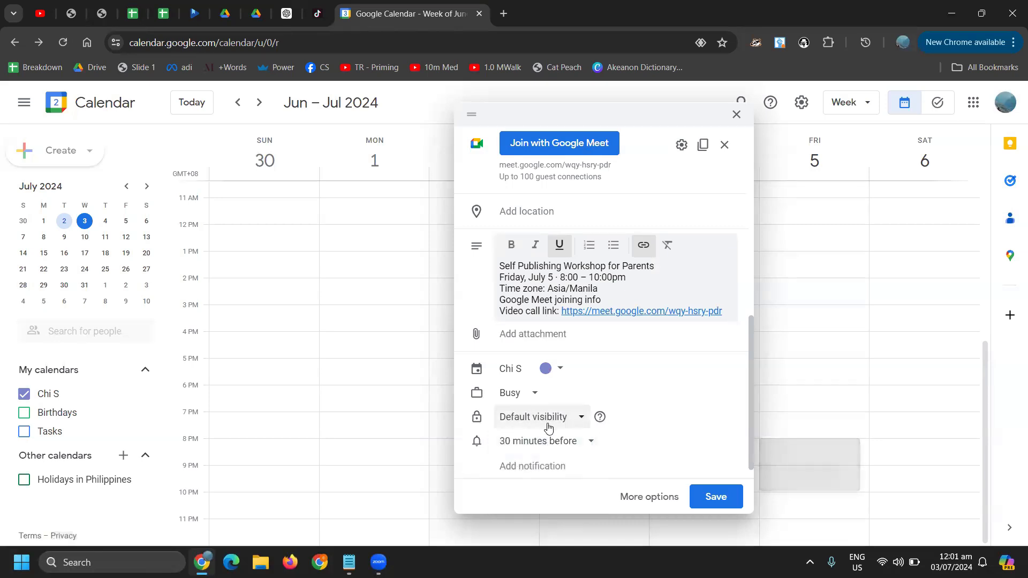
{"action": "left_click", "coordinate": [583, 422]}
{"action": "left_click", "coordinate": [516, 499]}
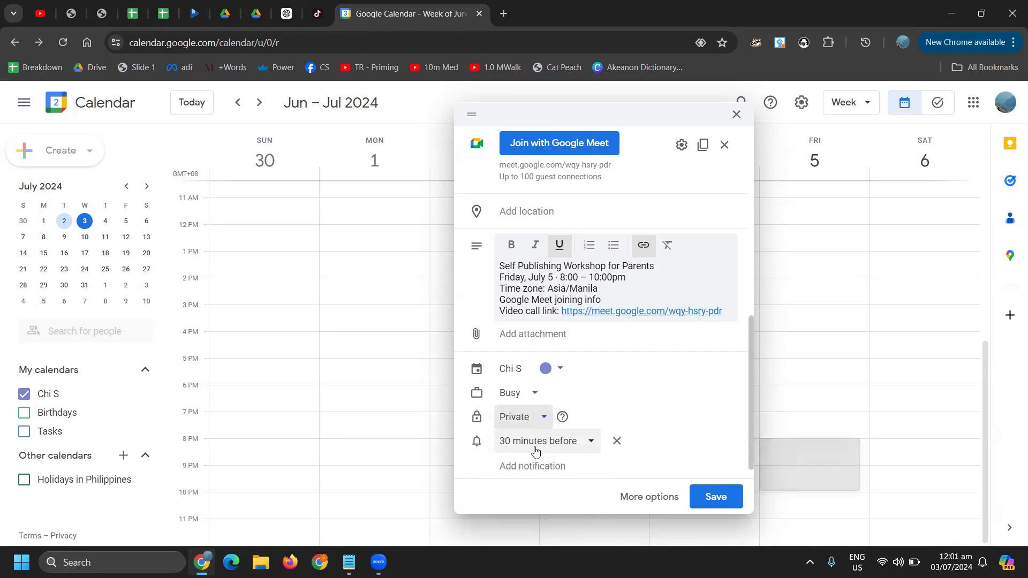
{"action": "left_click", "coordinate": [593, 450]}
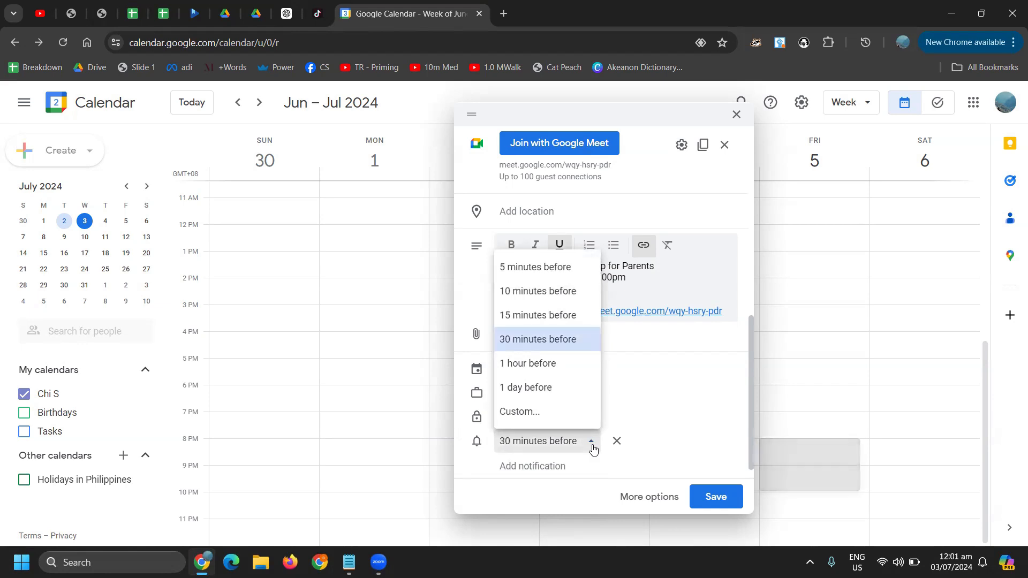
{"action": "left_click", "coordinate": [638, 451]}
{"action": "left_click", "coordinate": [588, 471]}
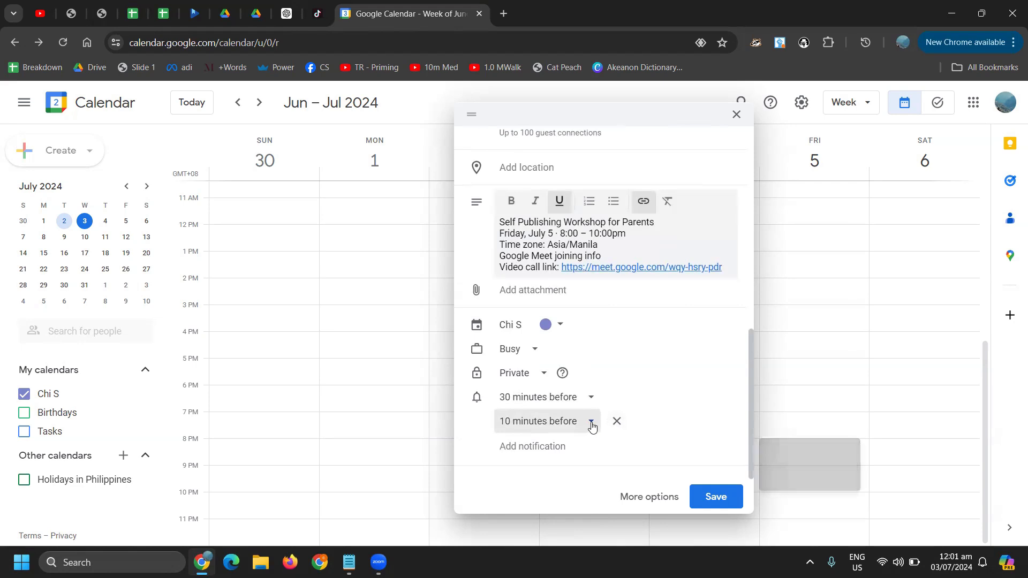
{"action": "left_click", "coordinate": [592, 424]}
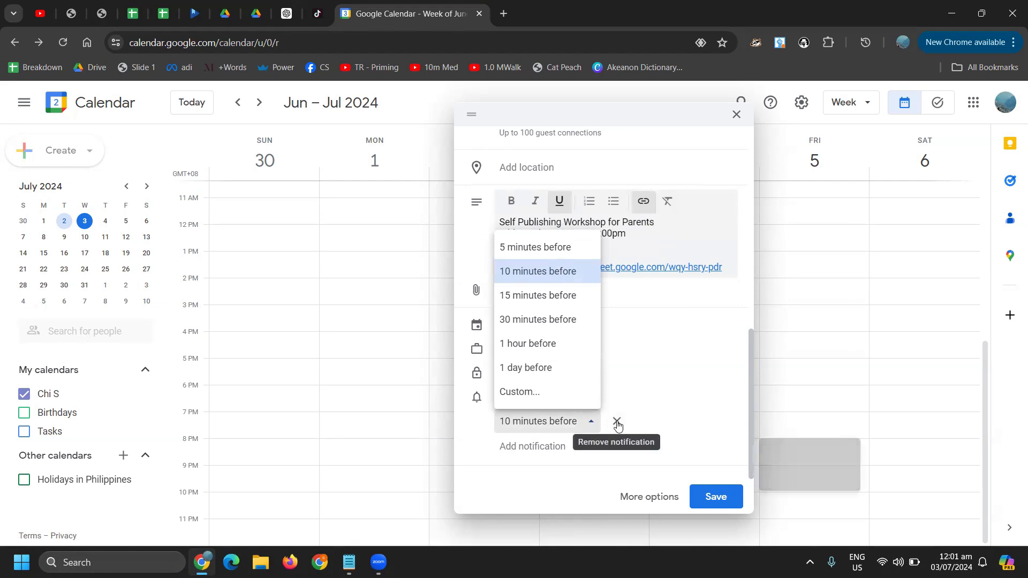
{"action": "key", "text": "Down"}
{"action": "key", "text": "Down"}
{"action": "key", "text": "Return"}
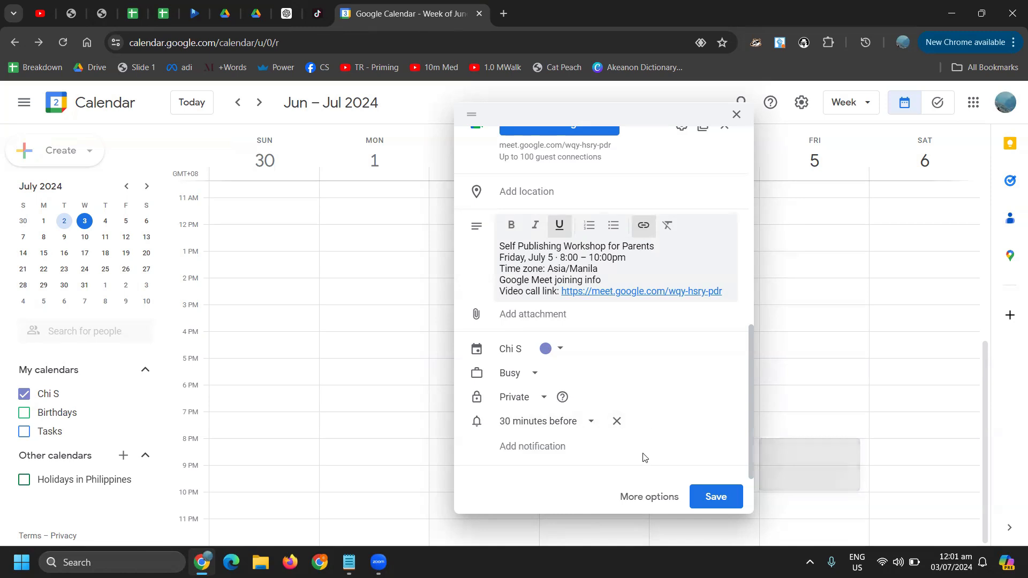
Add a second notification to the event and set it to 1 day before
{"action": "left_click", "coordinate": [539, 448]}
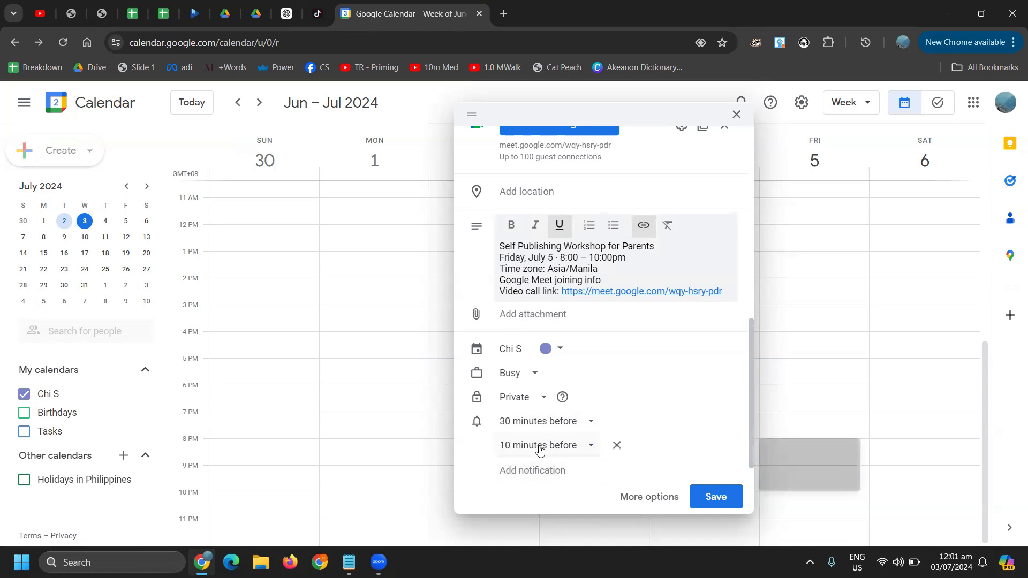
{"action": "left_click", "coordinate": [594, 454]}
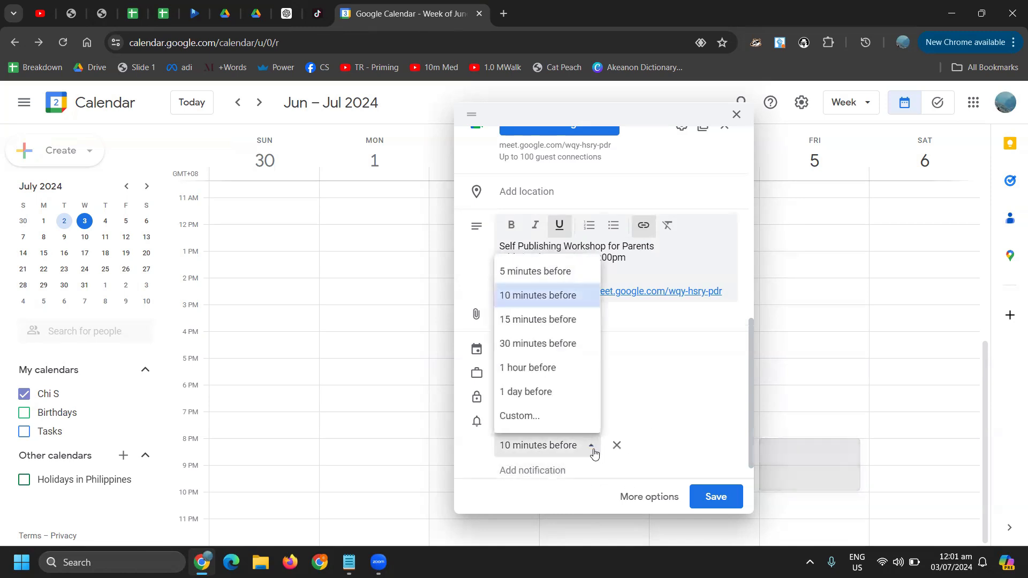
{"action": "left_click", "coordinate": [528, 396]}
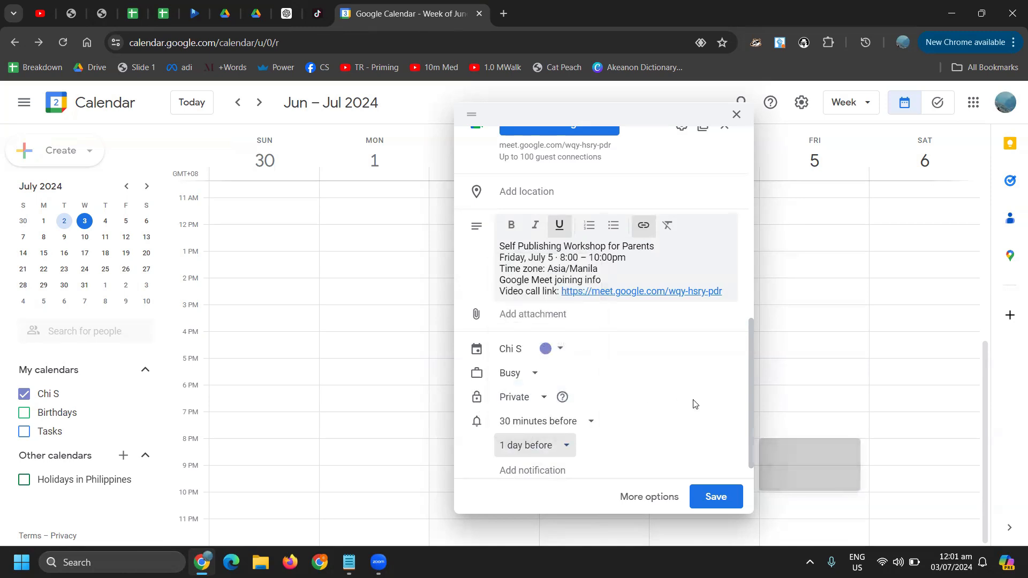
Open the event's full editing page and review its notifications, visibility, description and guest settings
{"action": "left_click", "coordinate": [649, 499]}
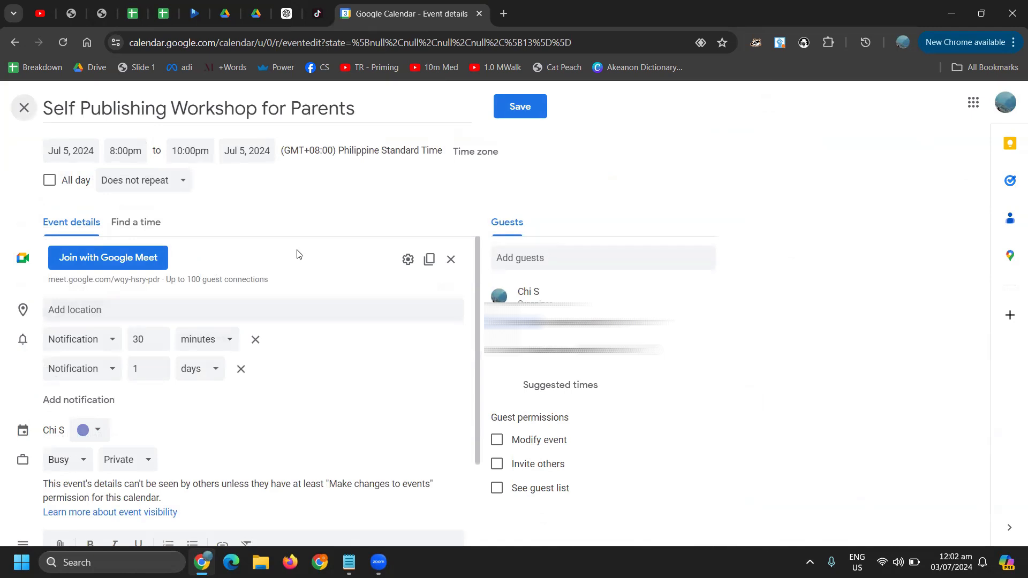
{"action": "scroll", "coordinate": [311, 278], "scroll_direction": "down", "scroll_amount": 1}
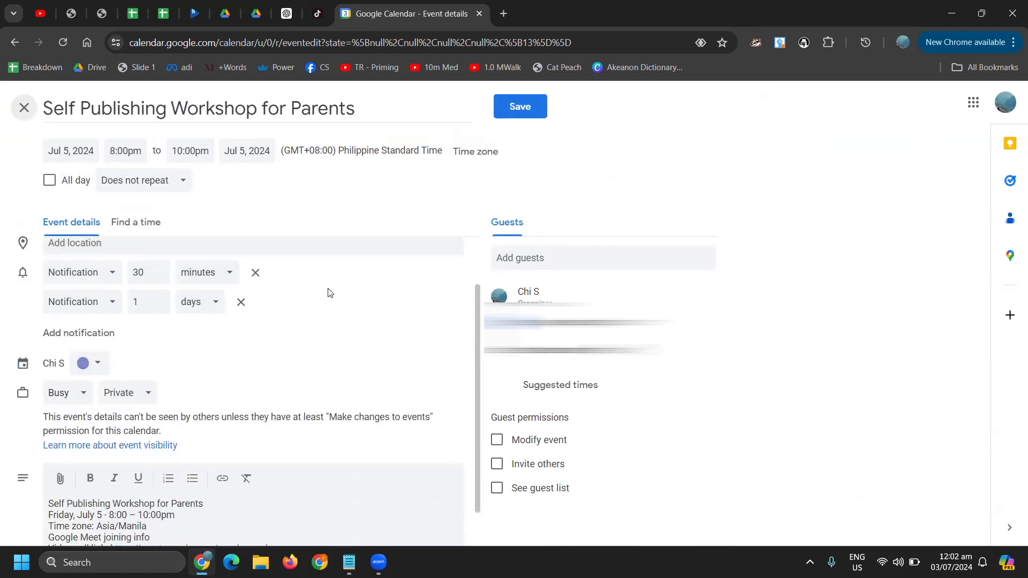
{"action": "scroll", "coordinate": [330, 293], "scroll_direction": "down", "scroll_amount": 1}
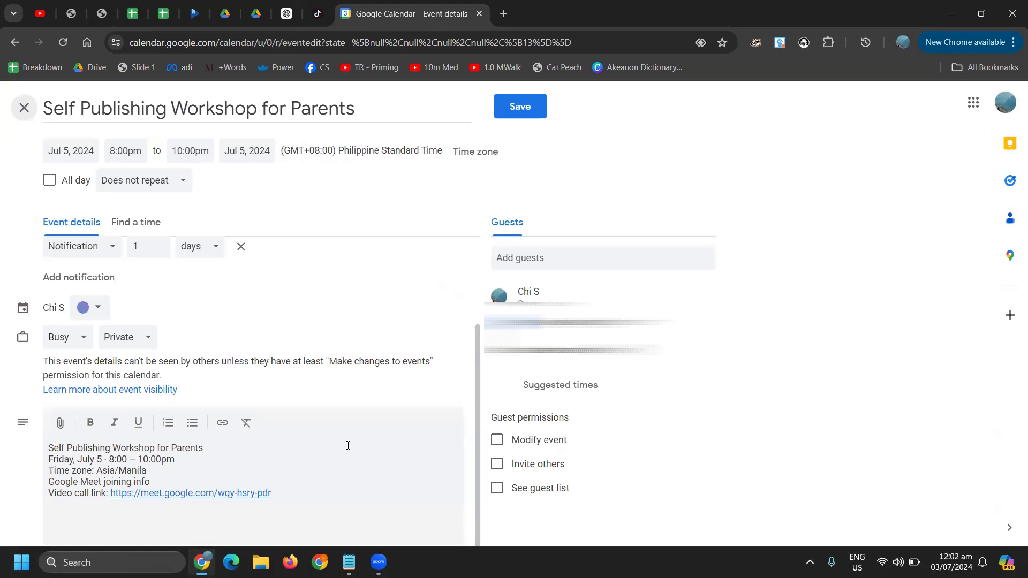
{"action": "scroll", "coordinate": [348, 445], "scroll_direction": "up", "scroll_amount": 1}
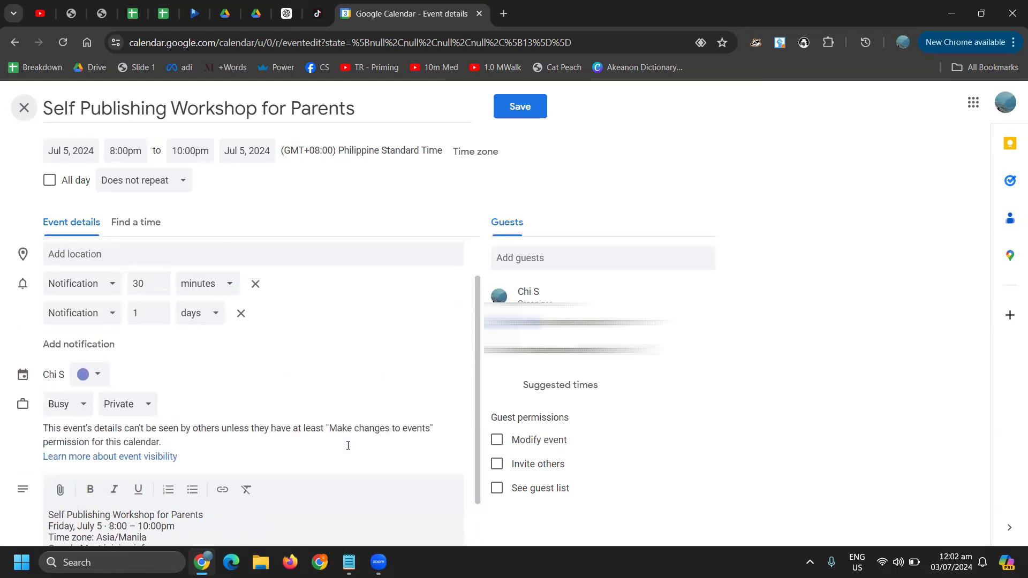
{"action": "left_click", "coordinate": [542, 258]}
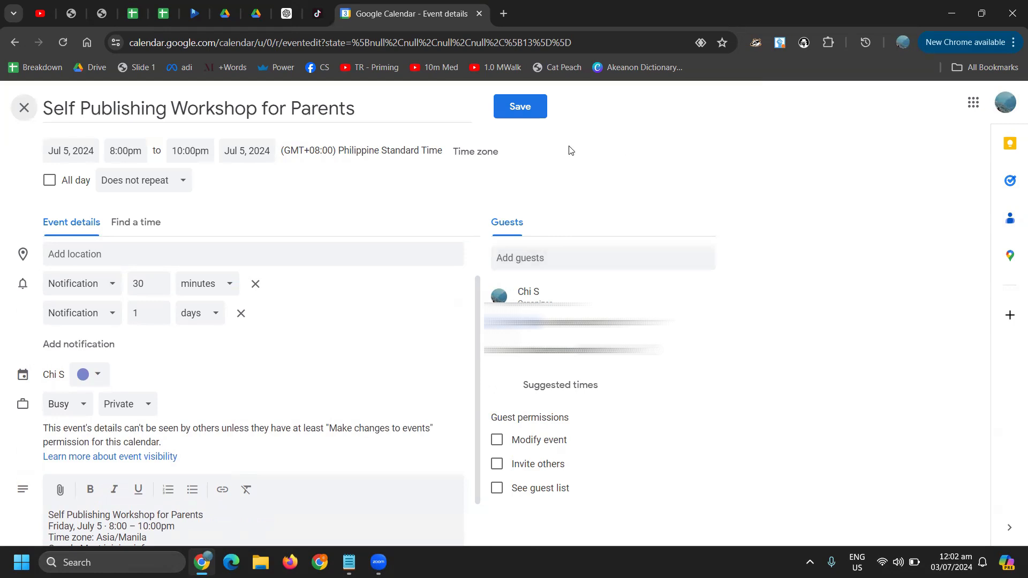
Keep the unsaved changes when asked about discarding them, and save the workshop event
{"action": "left_click", "coordinate": [29, 113]}
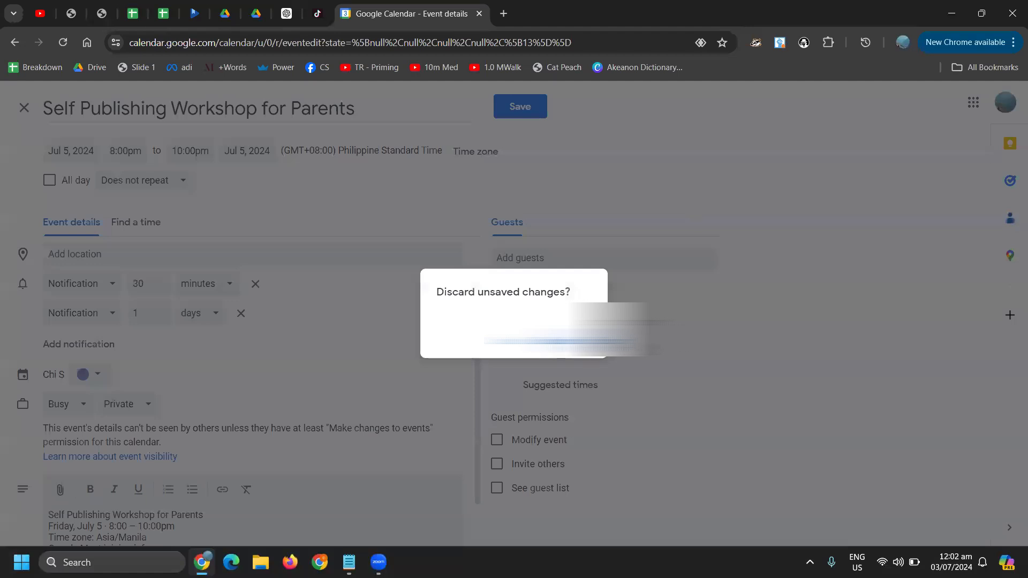
{"action": "left_click", "coordinate": [527, 341]}
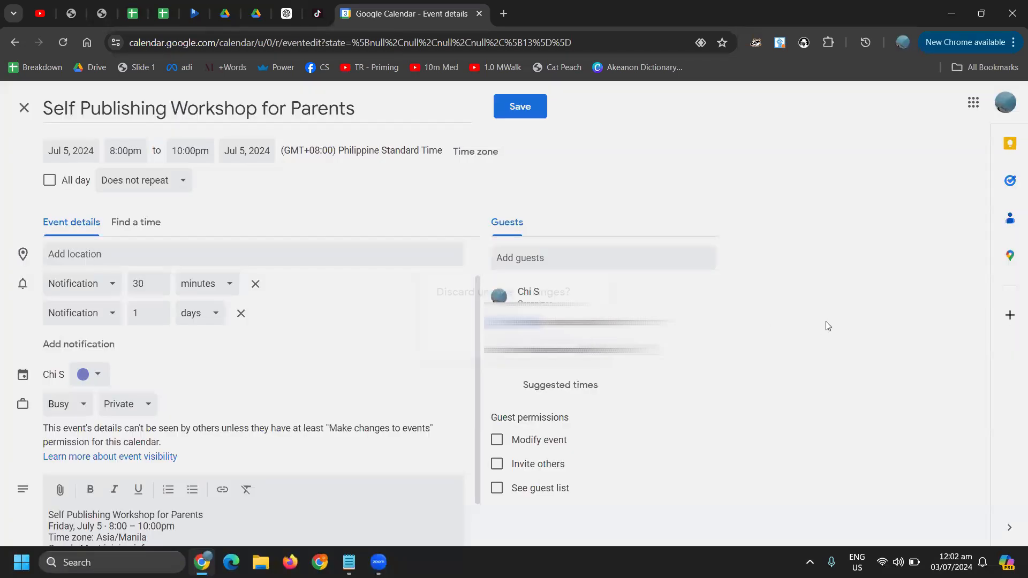
{"action": "left_click", "coordinate": [526, 109]}
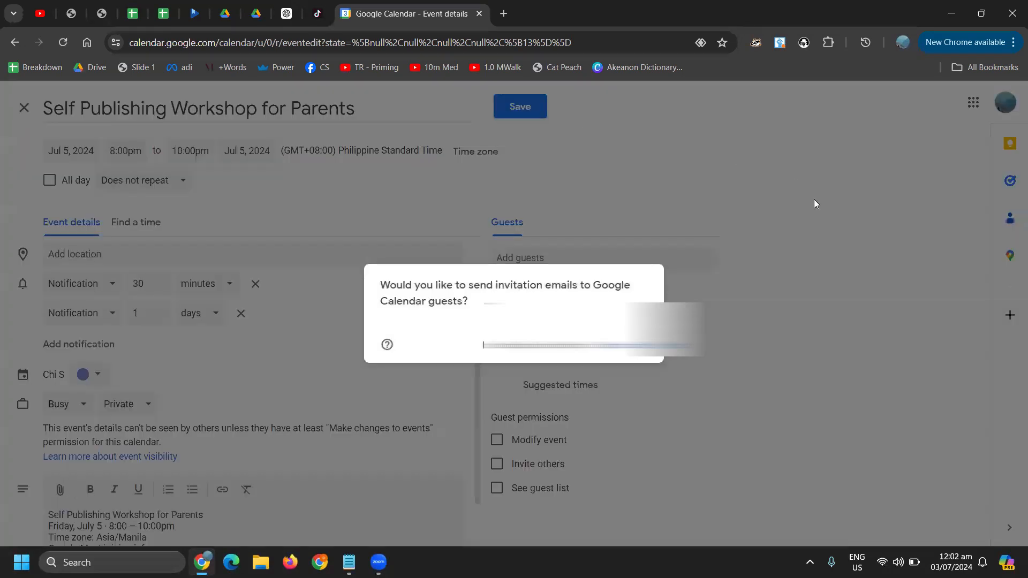